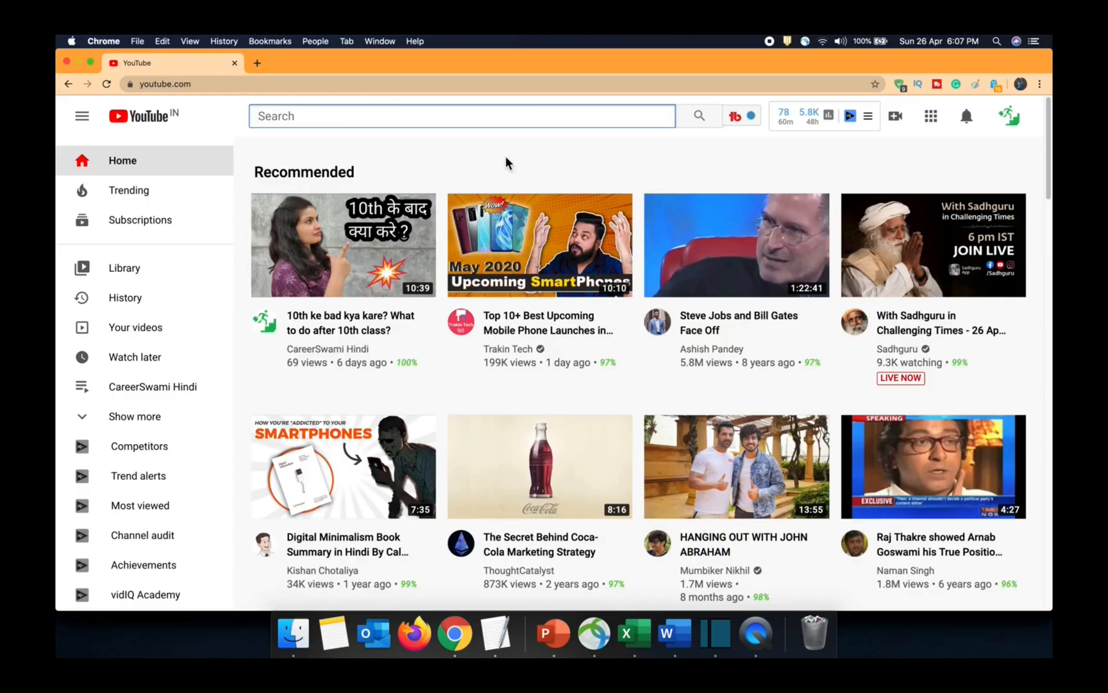
text(careerswami)
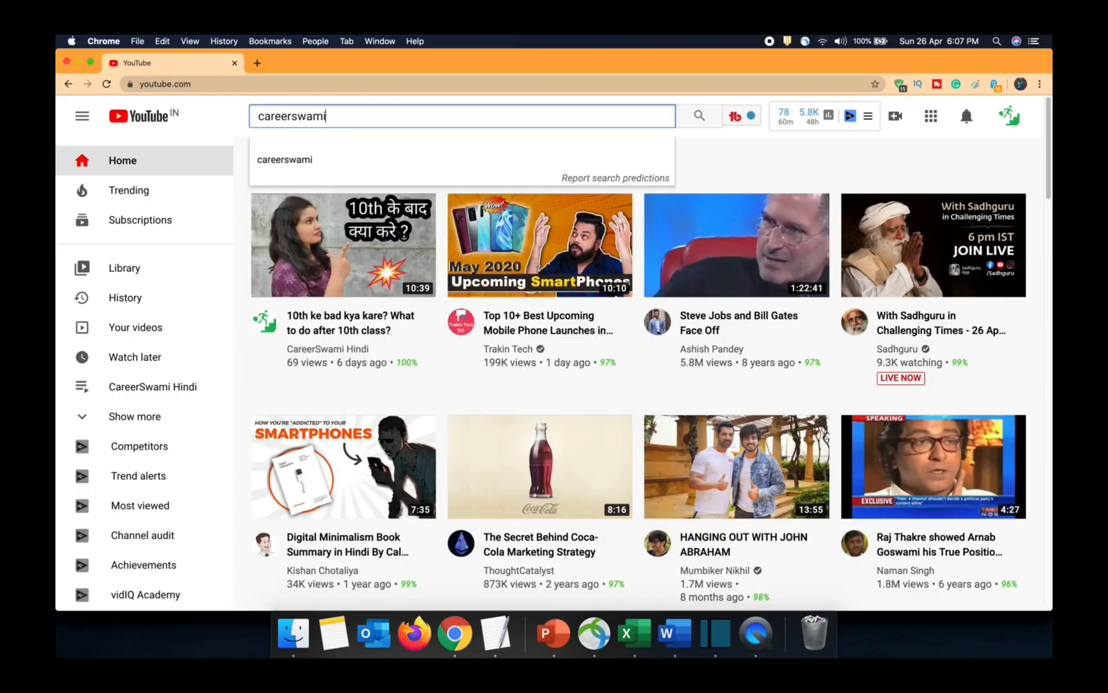
text( hindi)
Search YouTube for 'careerswami hindi' and show the channel's full list of uploaded videos.
key(Return)
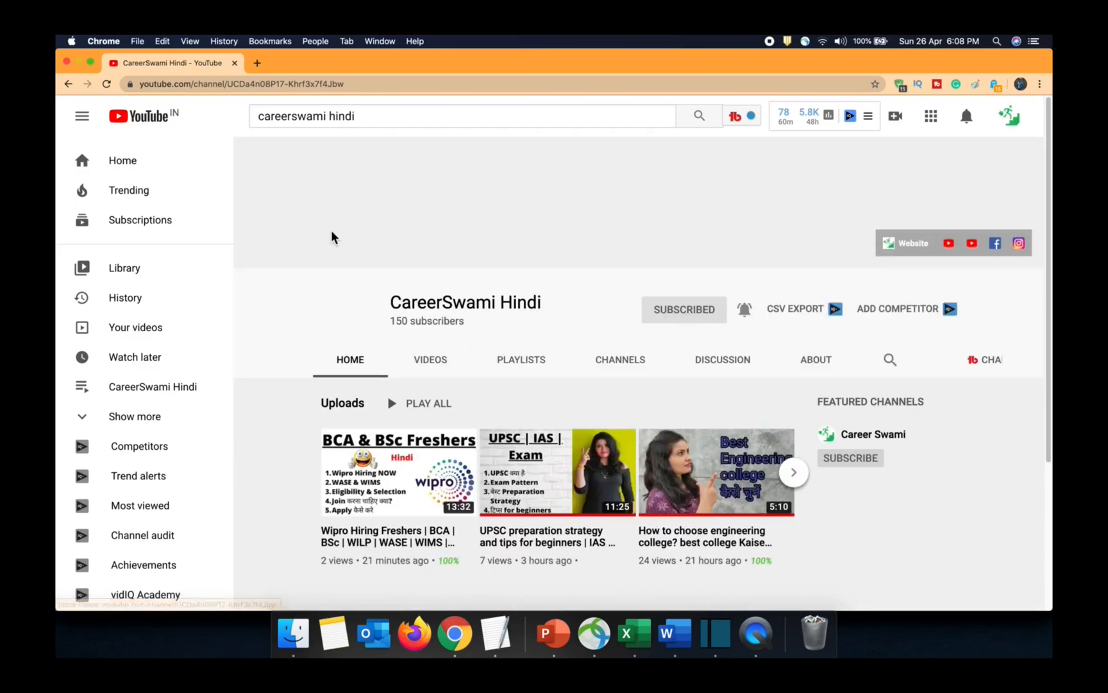
scroll(446, 313, down, 1)
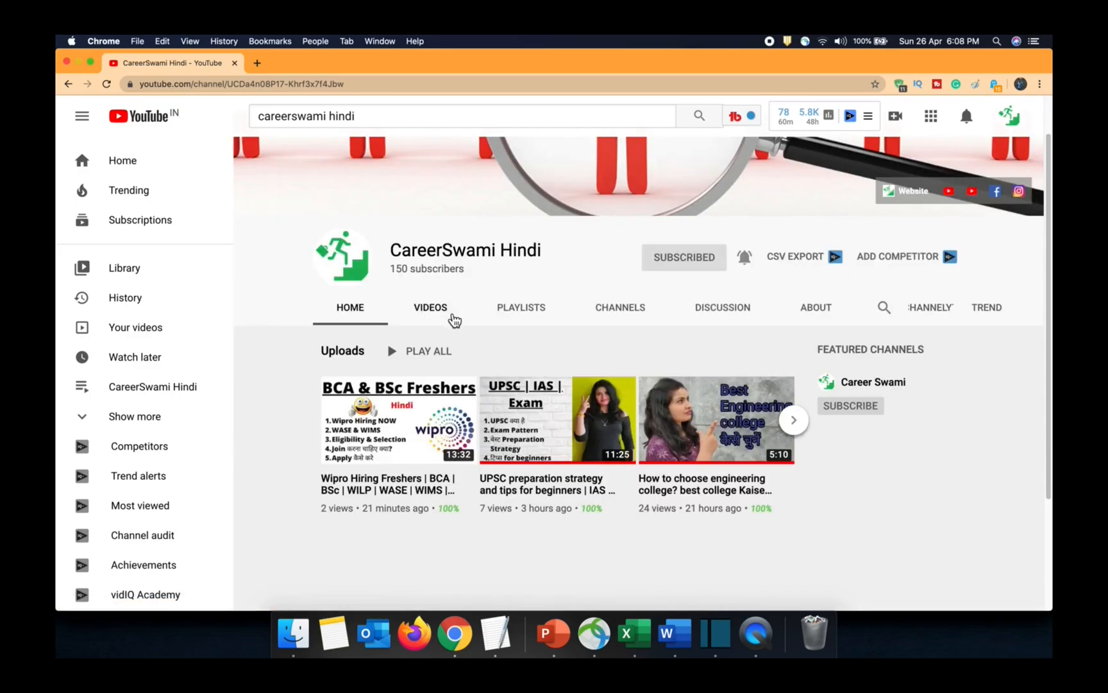
click(431, 308)
scroll(675, 431, down, 1)
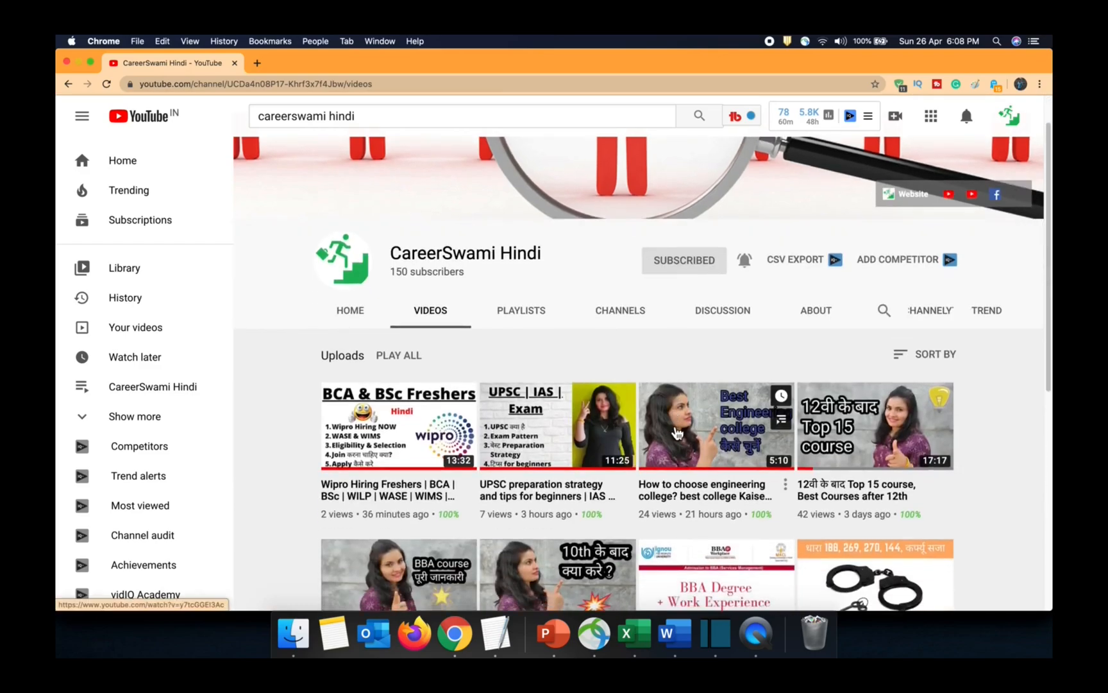
scroll(677, 430, down, 2)
scroll(678, 430, down, 5)
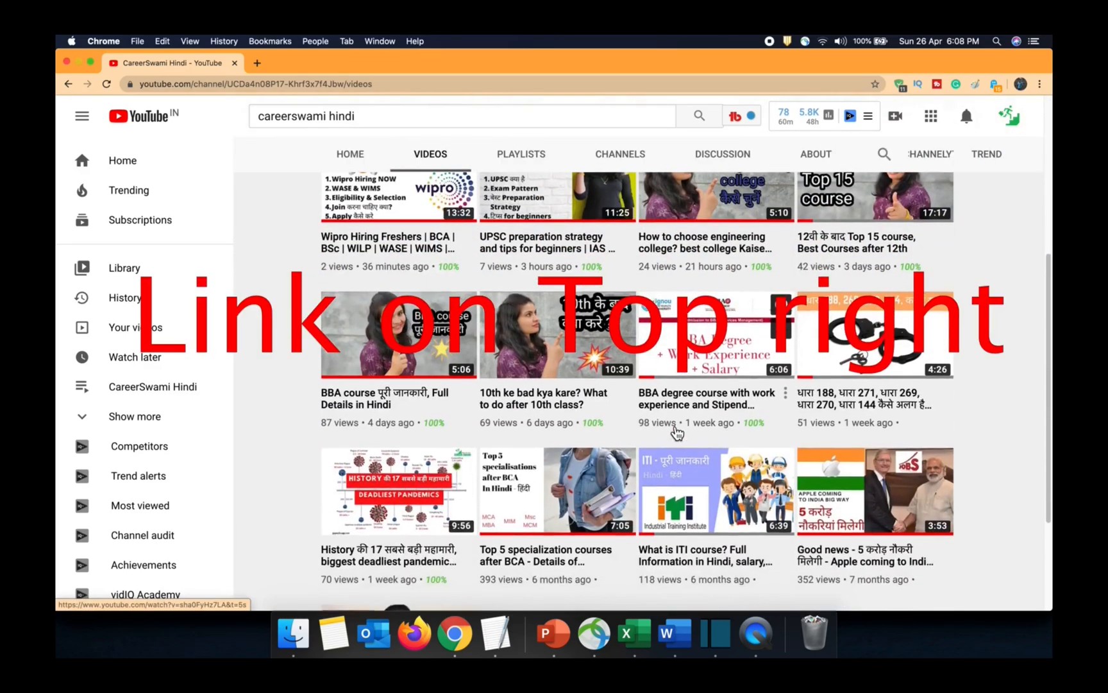
scroll(676, 431, down, 3)
scroll(677, 431, up, 10)
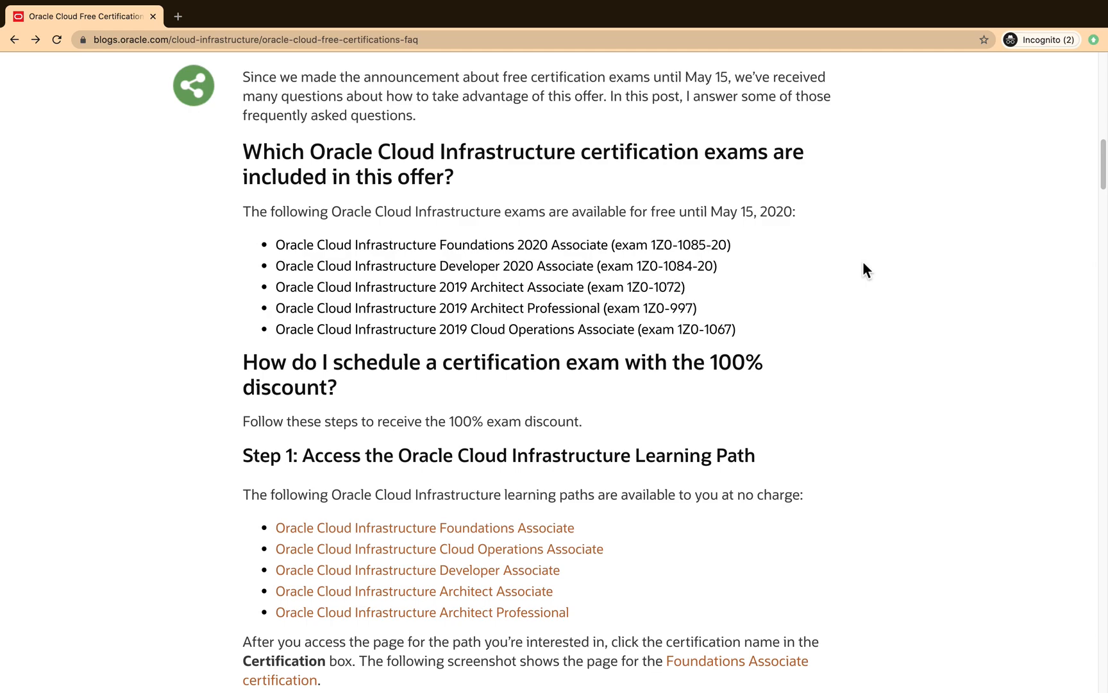
scroll(862, 252, down, 3)
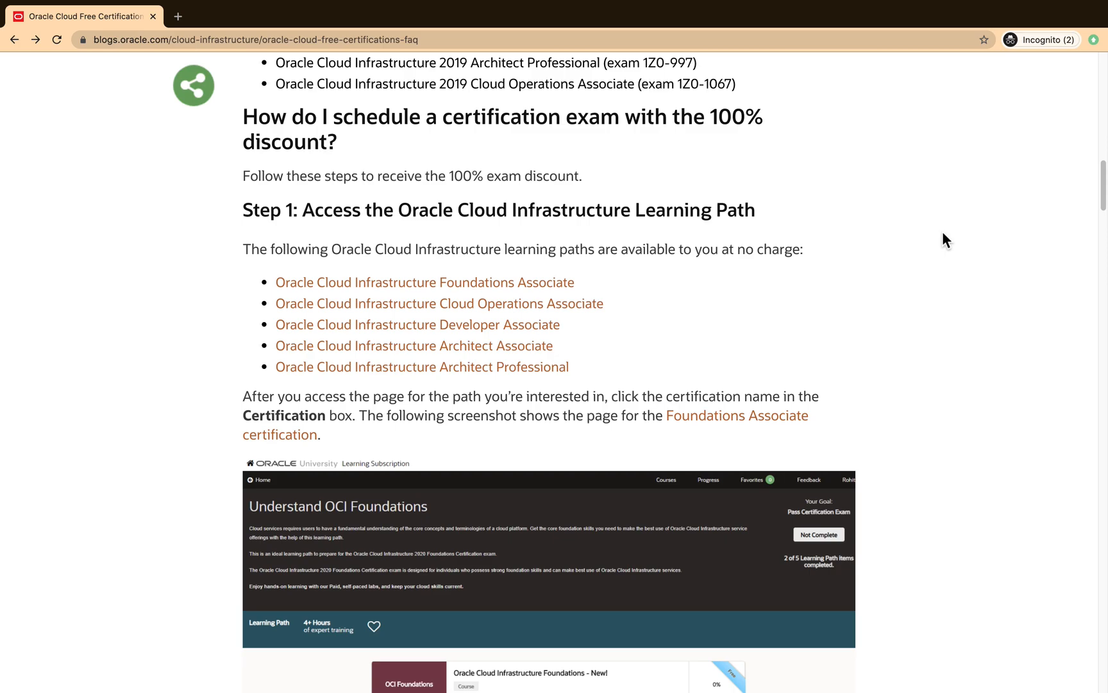
scroll(942, 231, down, 1)
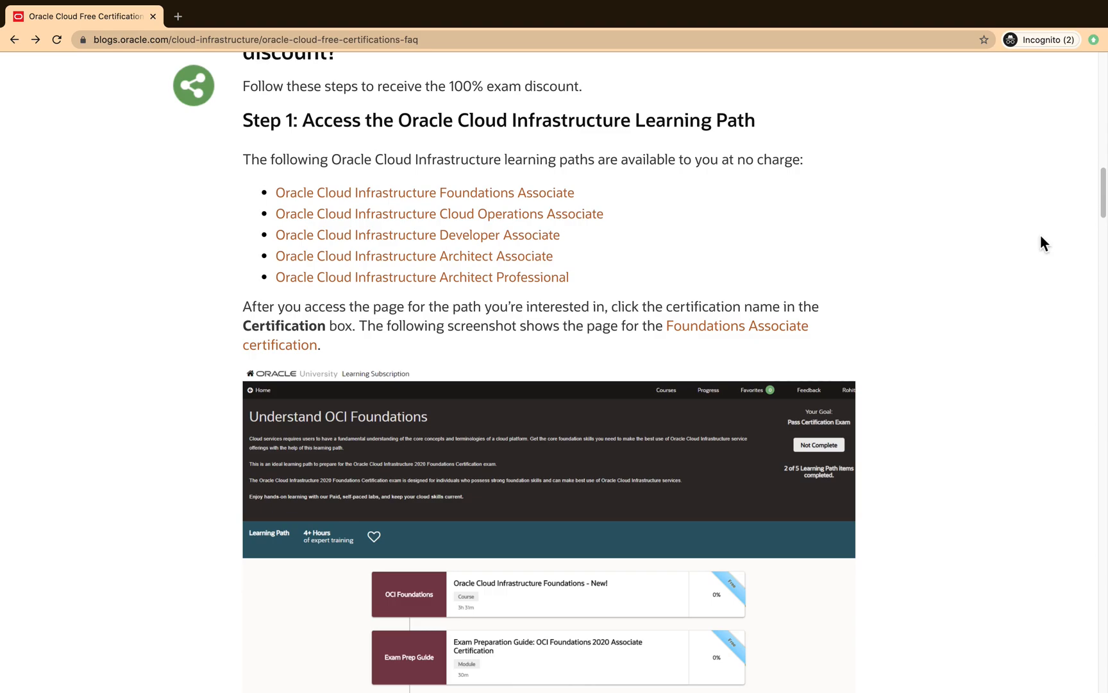
scroll(1040, 234, up, 2)
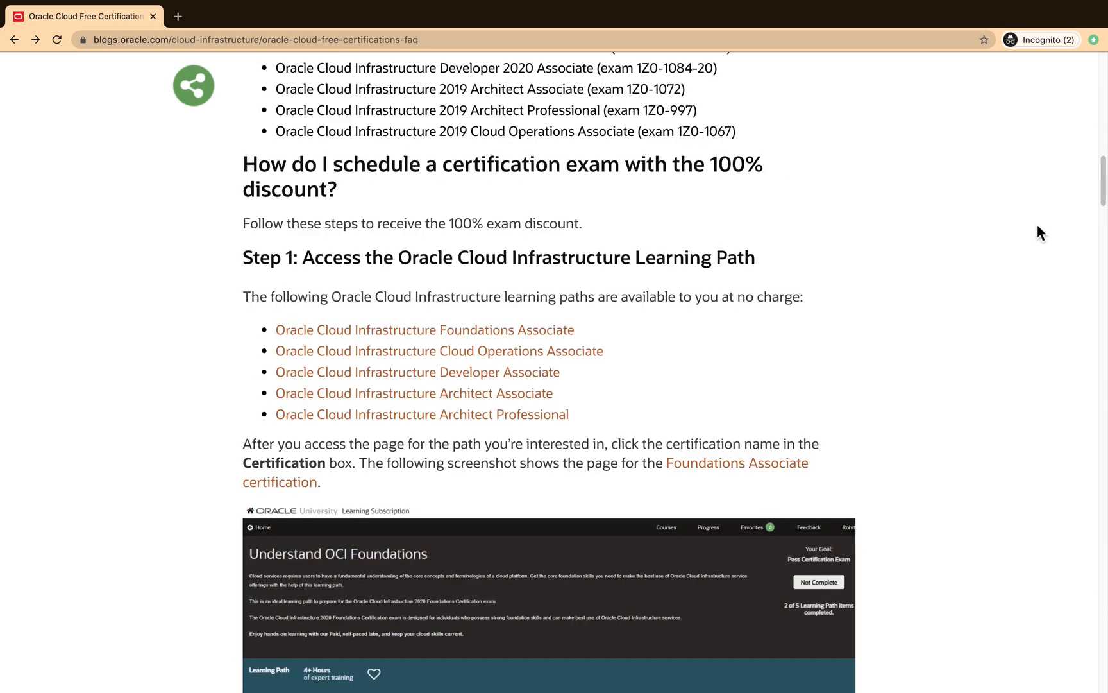
Open the 'Understand OCI Foundations' learning path from Step 1 of the Oracle Blogs FAQ.
click(552, 333)
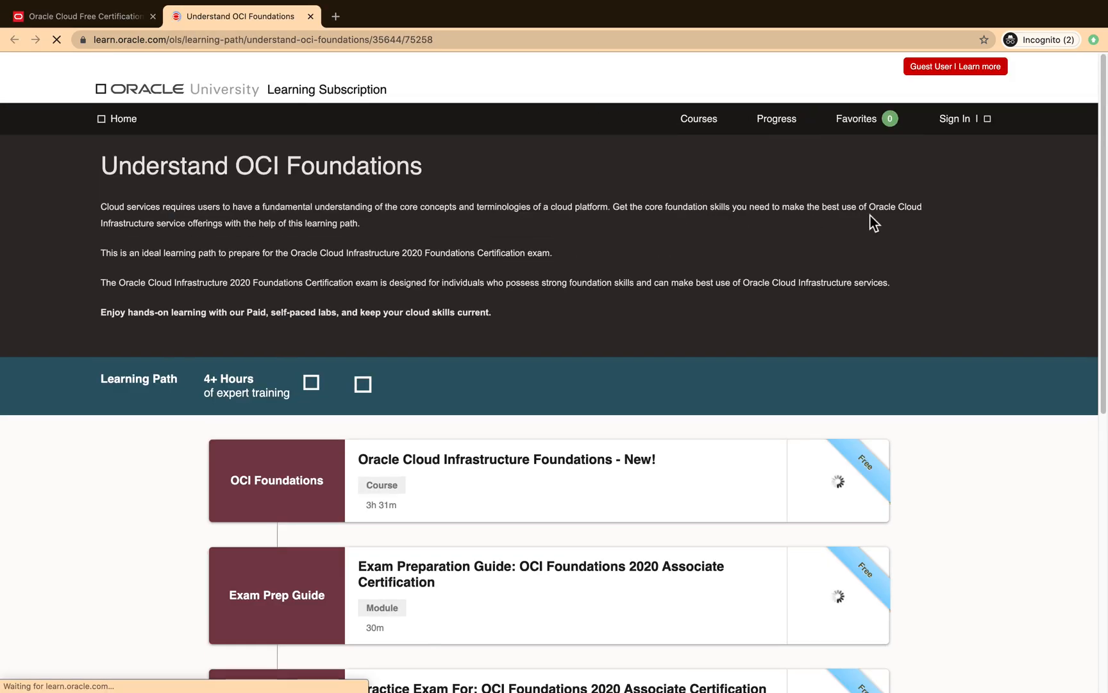
scroll(940, 213, down, 2)
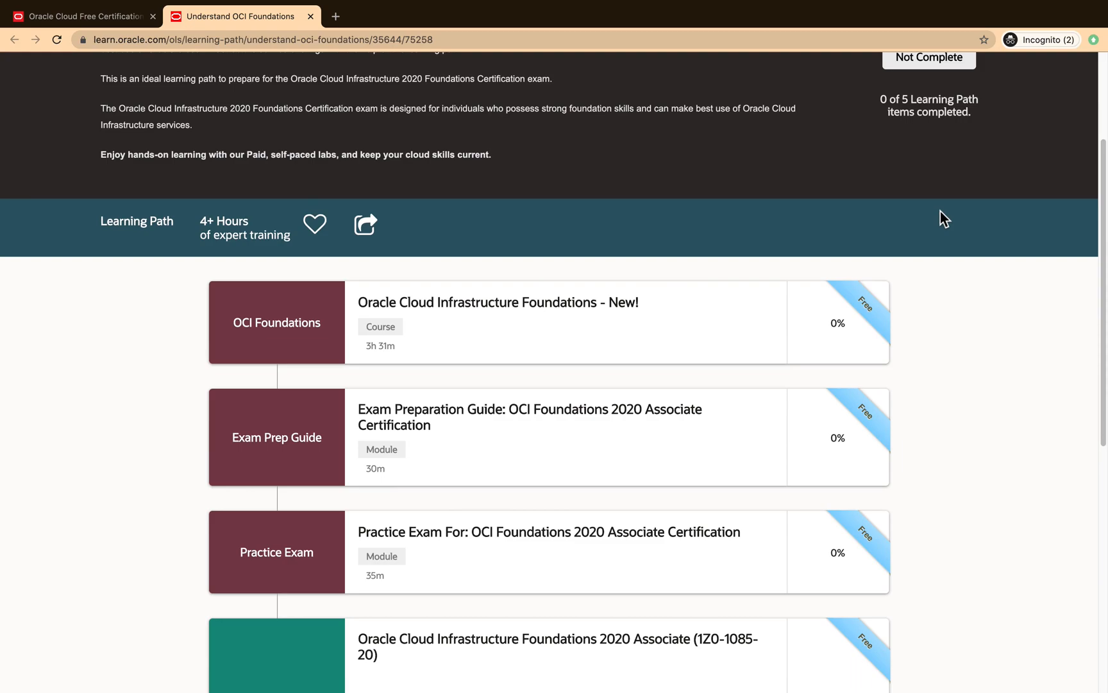
scroll(940, 212, up, 2)
scroll(940, 212, up, 1)
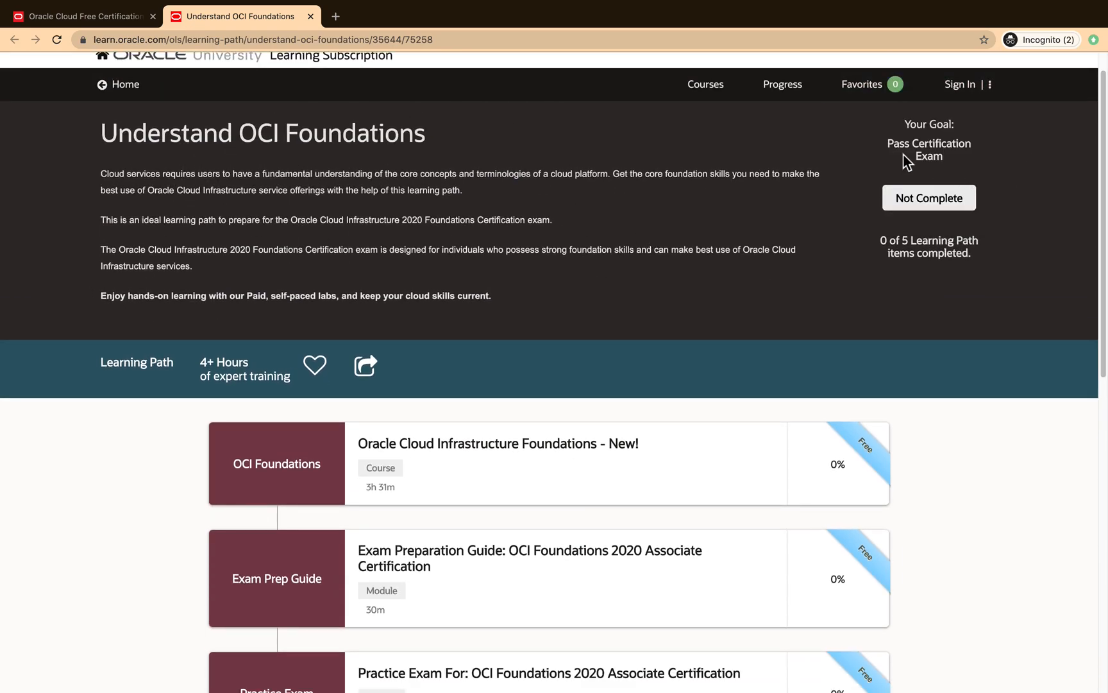
scroll(1046, 182, down, 2)
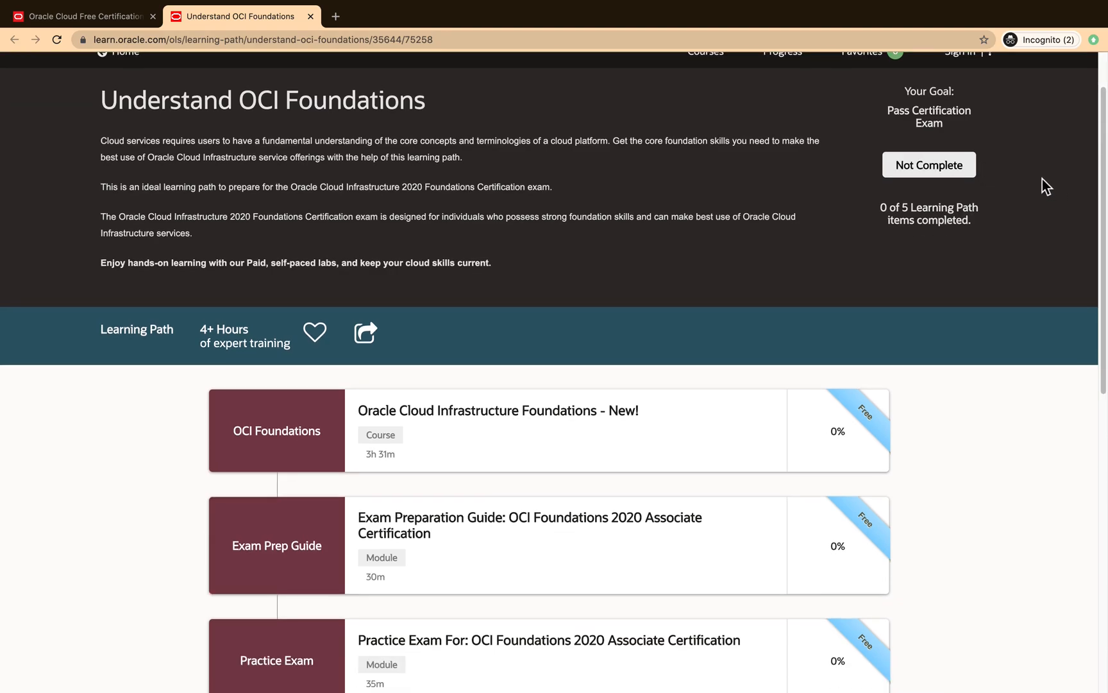
scroll(1043, 179, down, 2)
scroll(943, 180, down, 1)
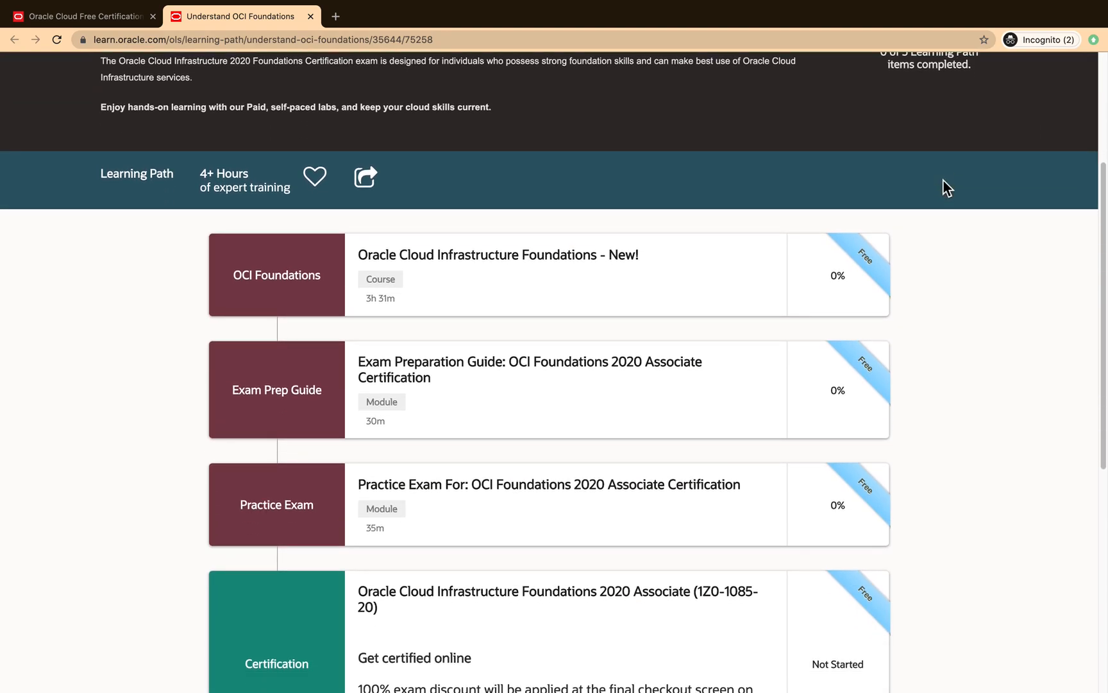
scroll(943, 179, down, 1)
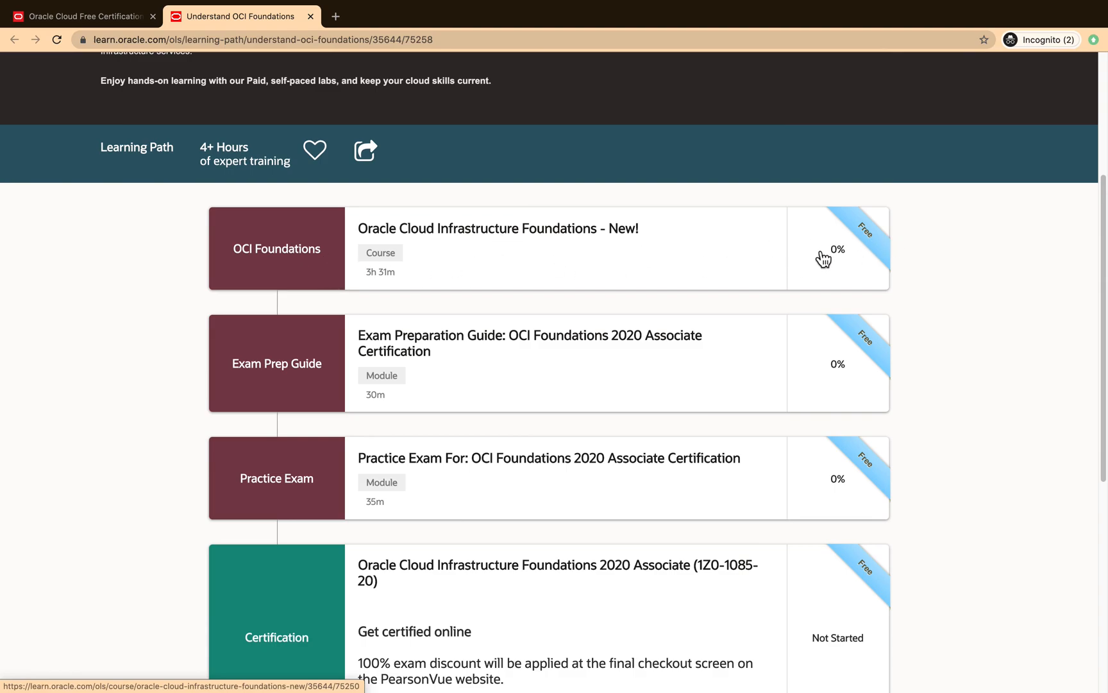
scroll(823, 248, down, 1)
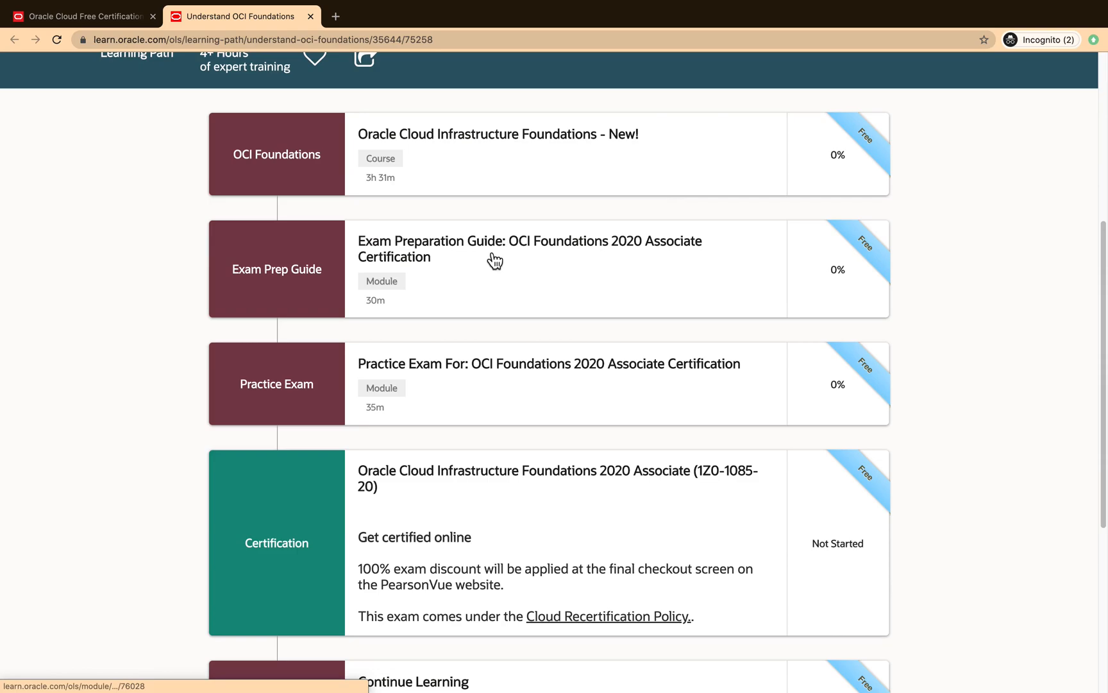
scroll(529, 264, down, 1)
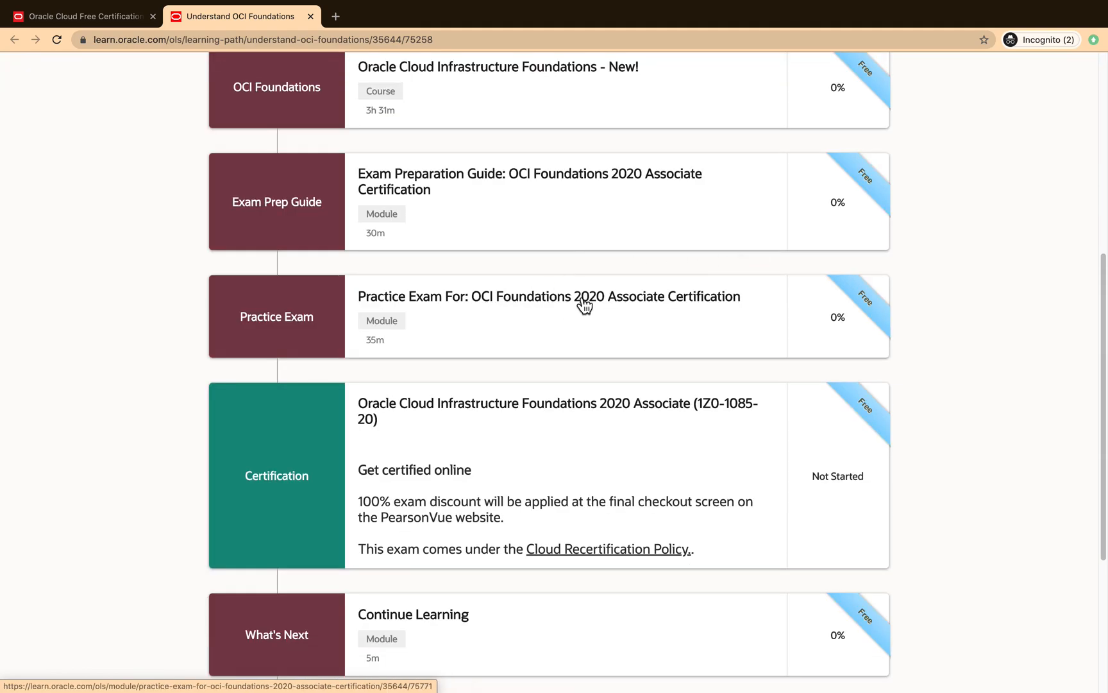
scroll(584, 308, down, 1)
scroll(585, 290, down, 1)
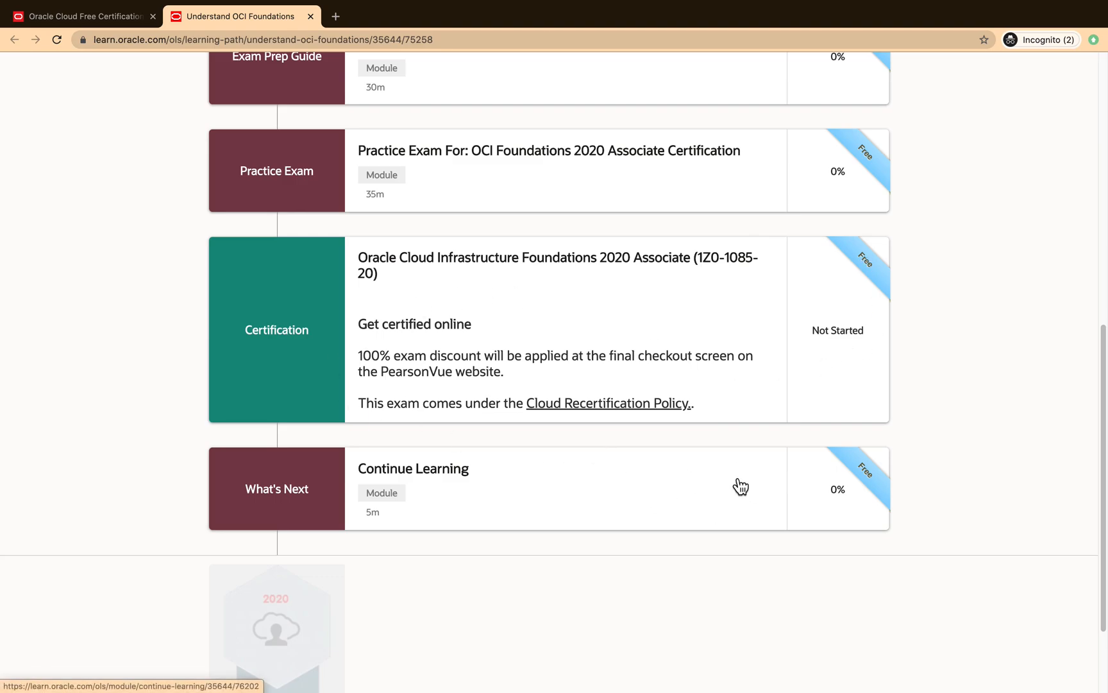
scroll(740, 487, down, 2)
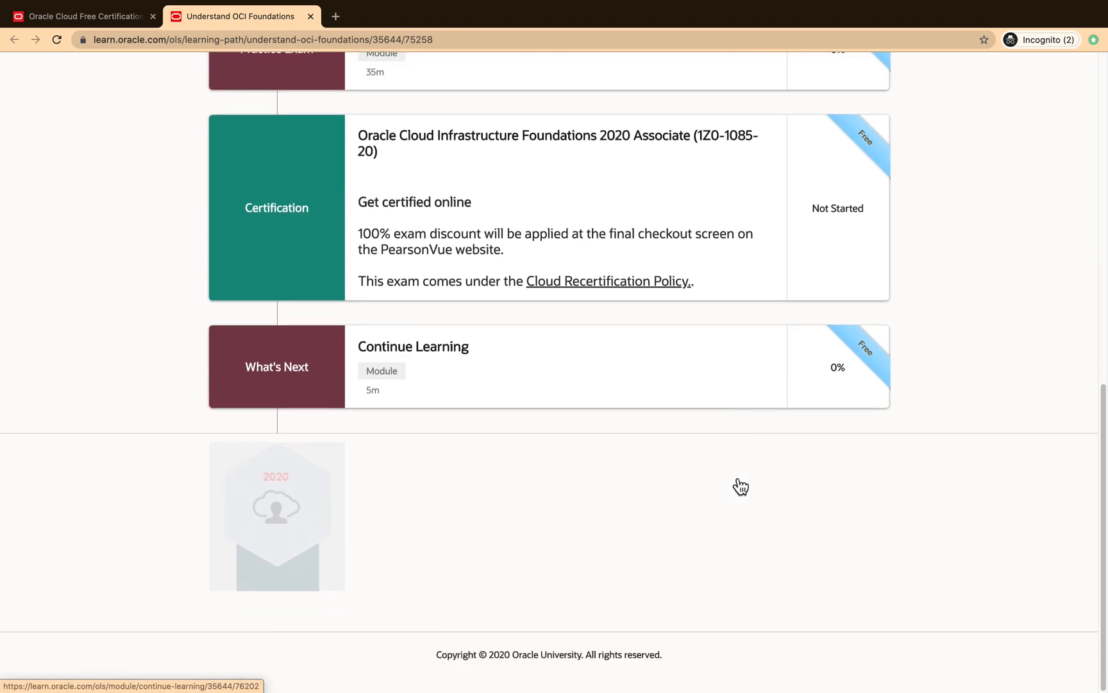
scroll(741, 487, up, 3)
scroll(741, 487, up, 8)
scroll(479, 441, down, 3)
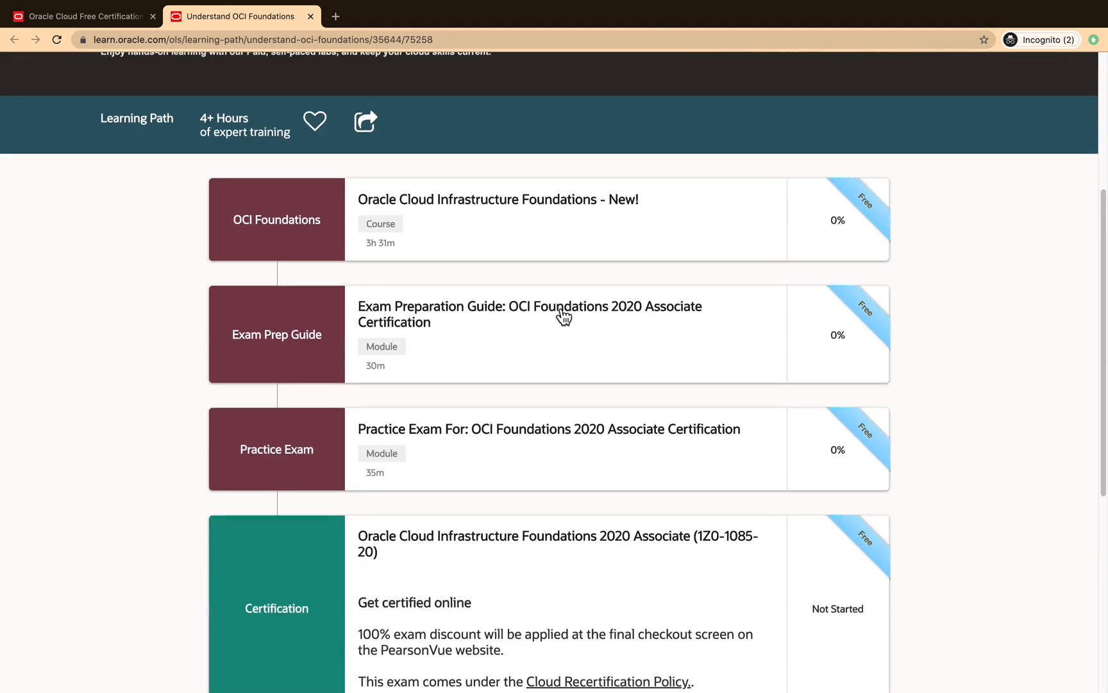
click(311, 15)
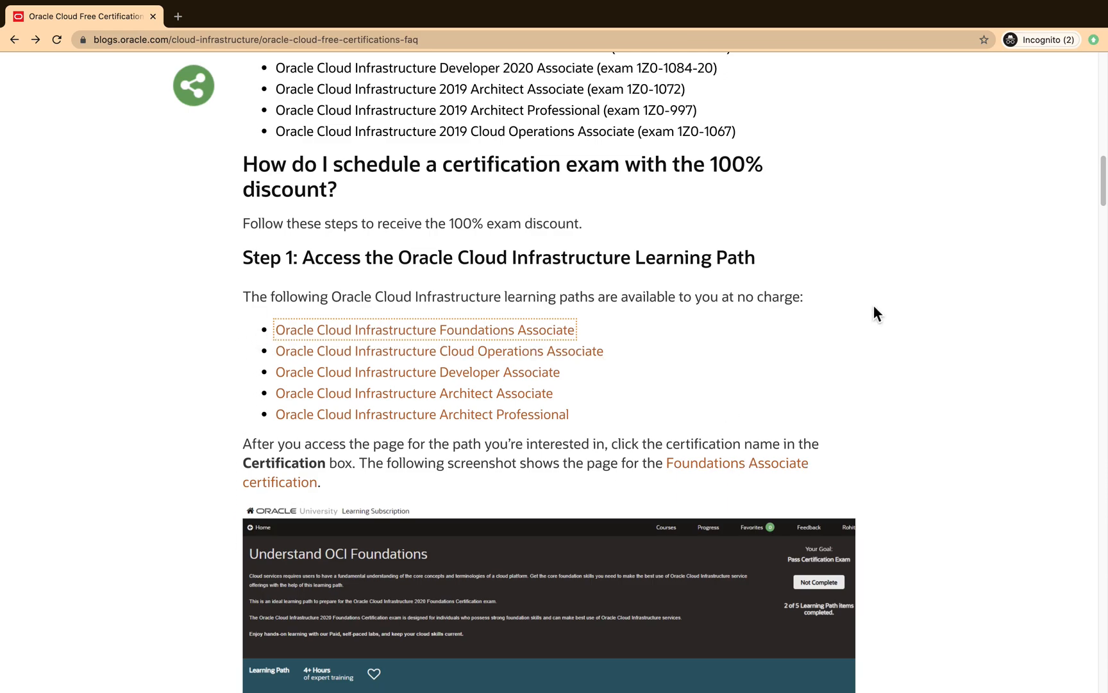
scroll(876, 303, down, 10)
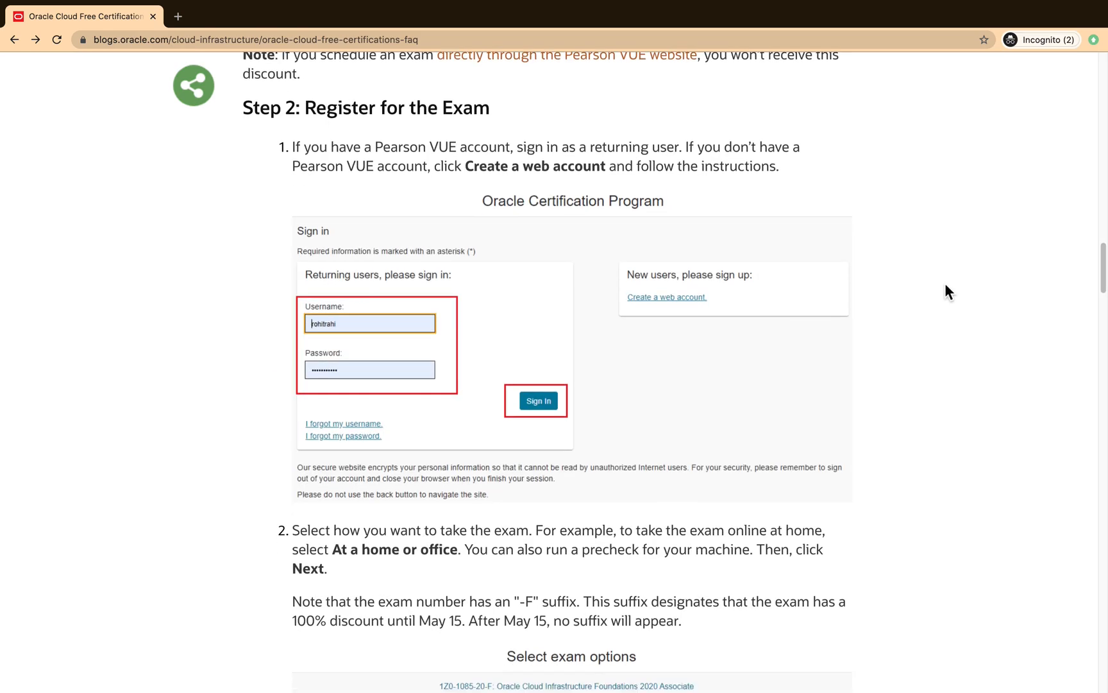
scroll(945, 283, down, 2)
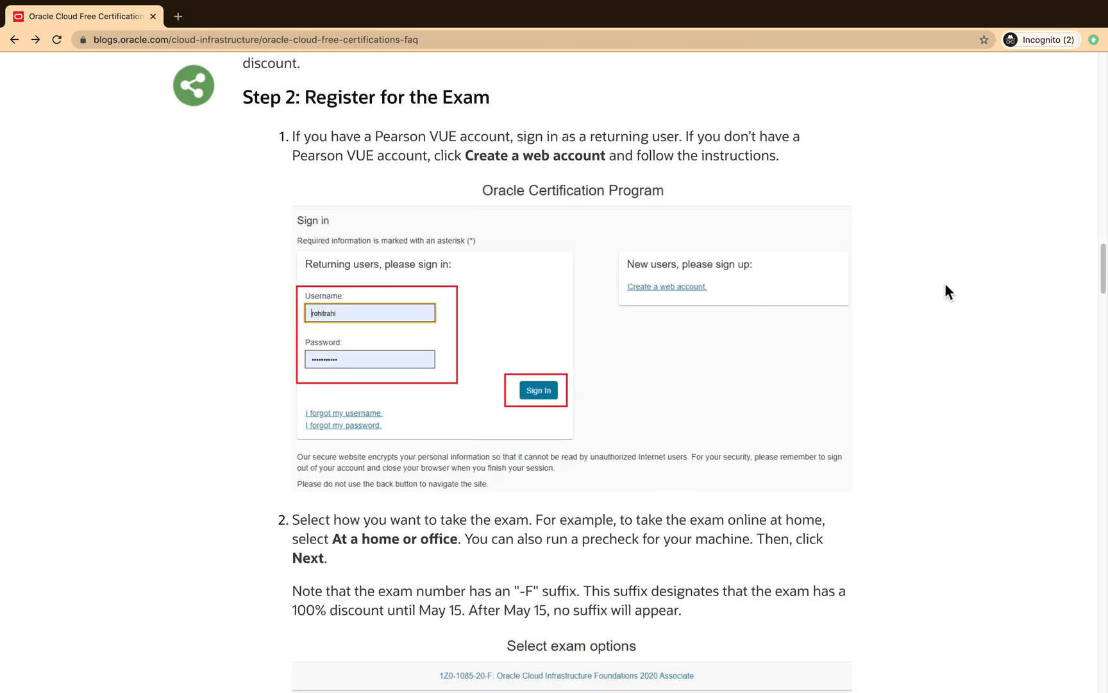
scroll(945, 283, up, 6)
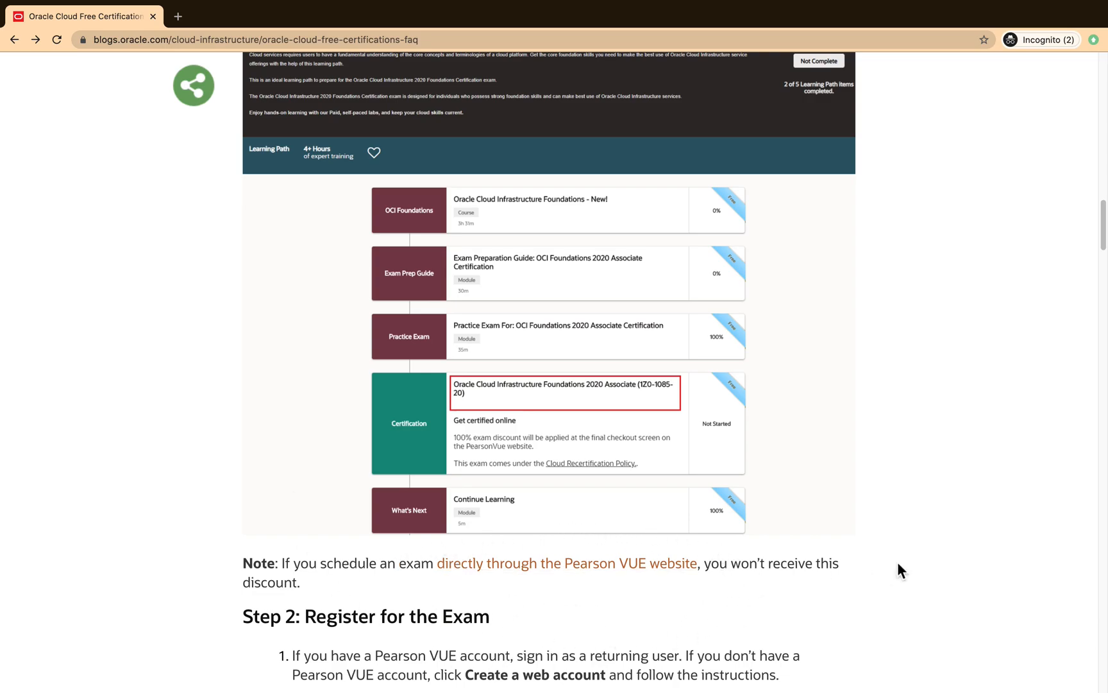
scroll(897, 524, down, 1)
scroll(897, 524, down, 1)
scroll(897, 524, down, 3)
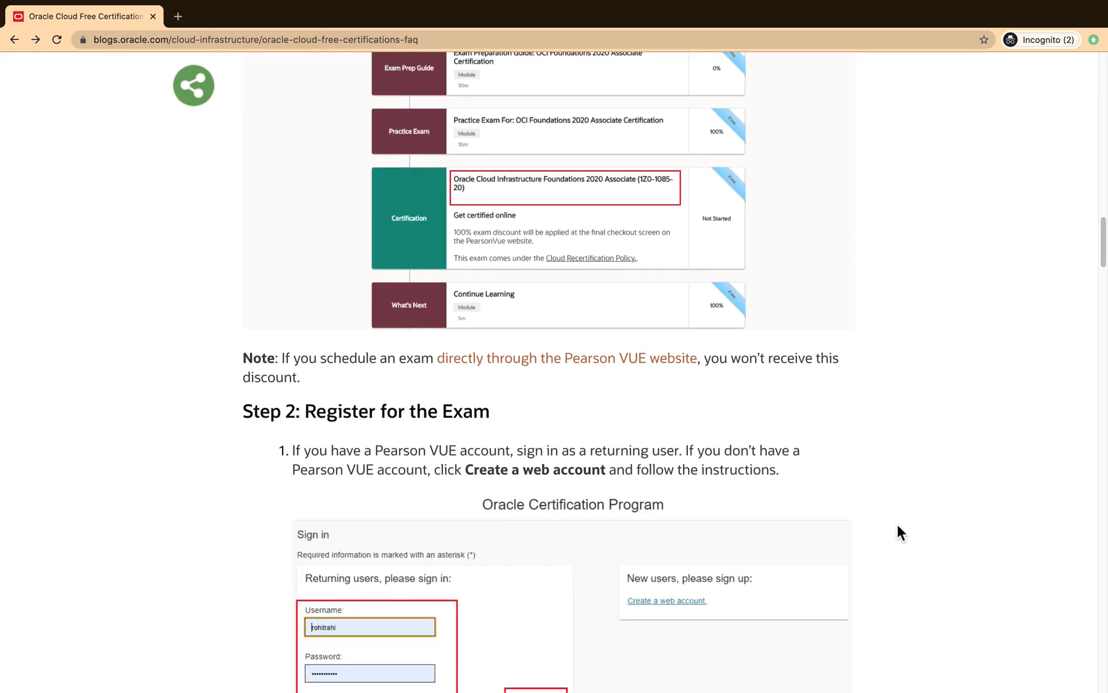
scroll(897, 524, down, 2)
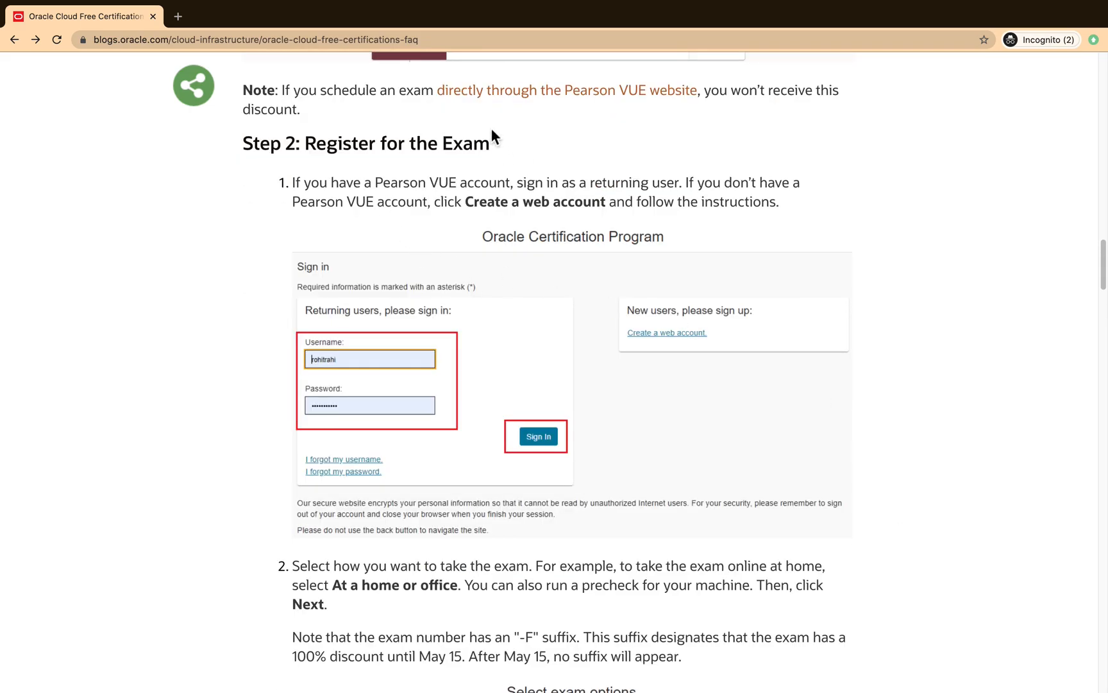
scroll(369, 160, down, 1)
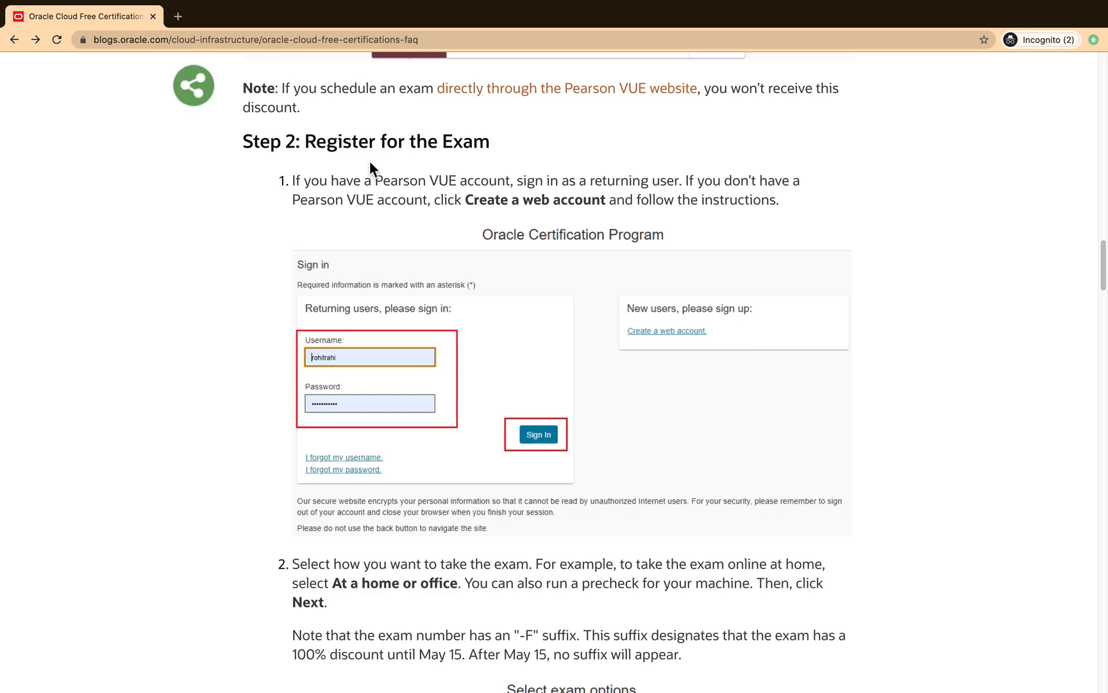
scroll(370, 160, down, 1)
scroll(370, 160, down, 4)
scroll(370, 160, down, 1)
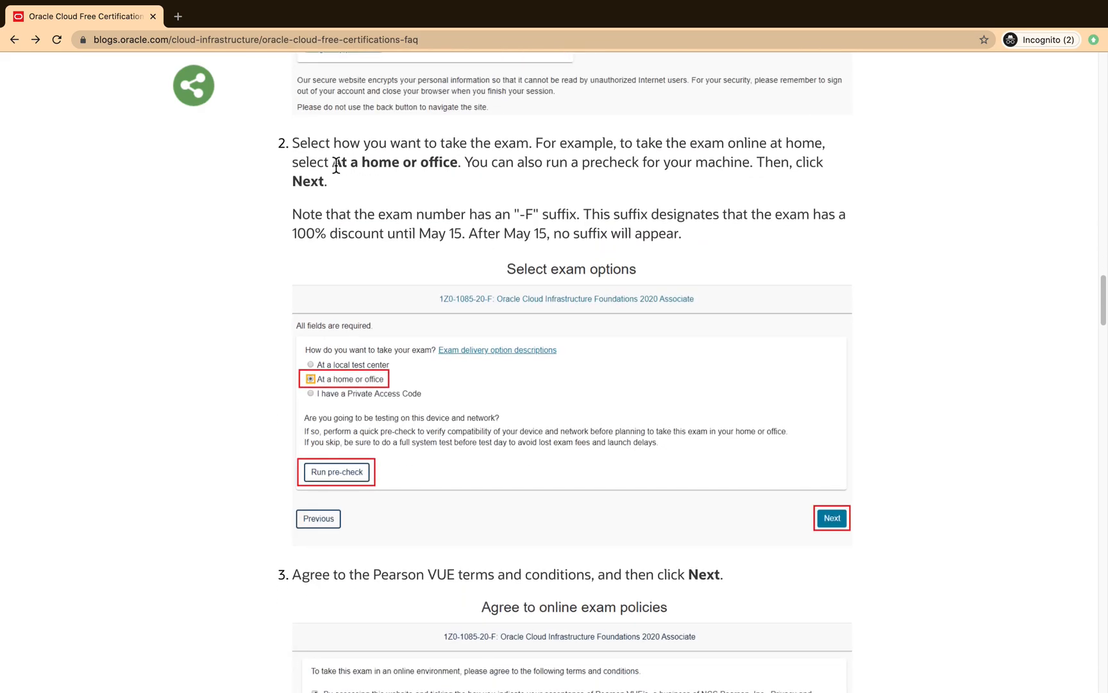
scroll(336, 165, down, 1)
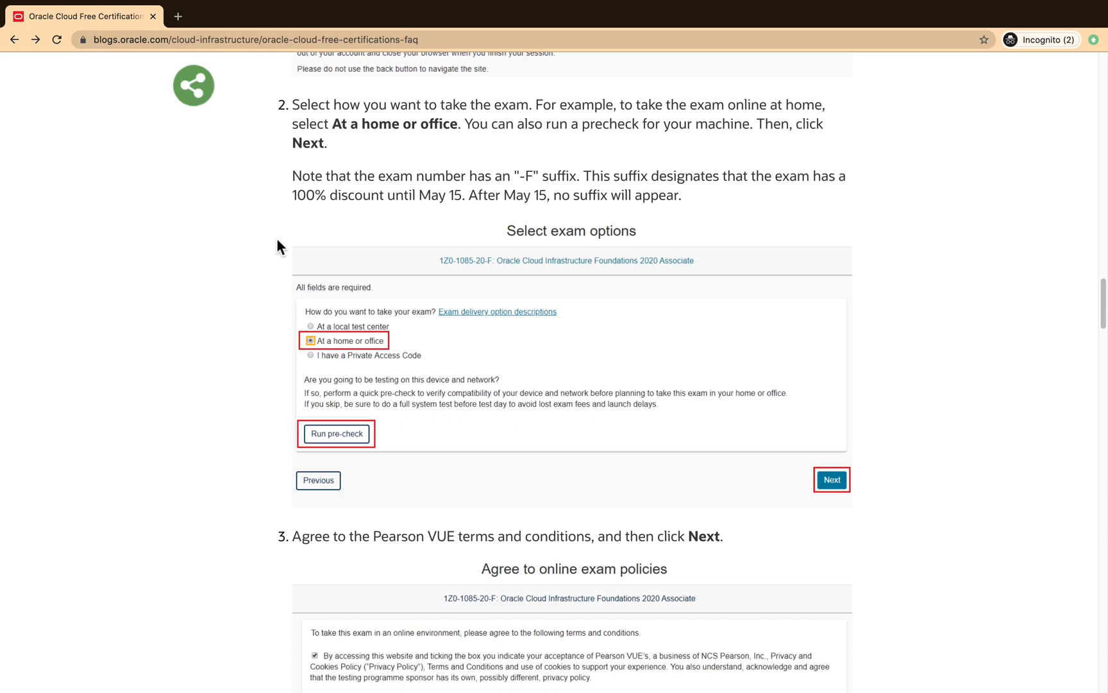
scroll(402, 246, down, 5)
scroll(640, 236, down, 5)
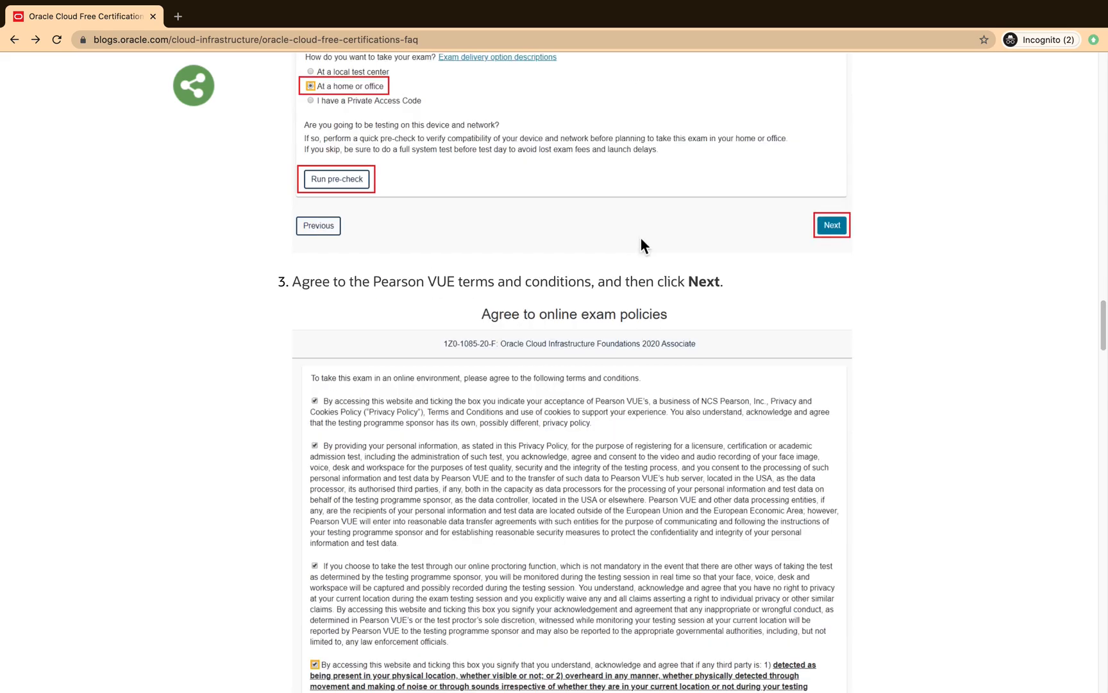
scroll(895, 243, down, 1)
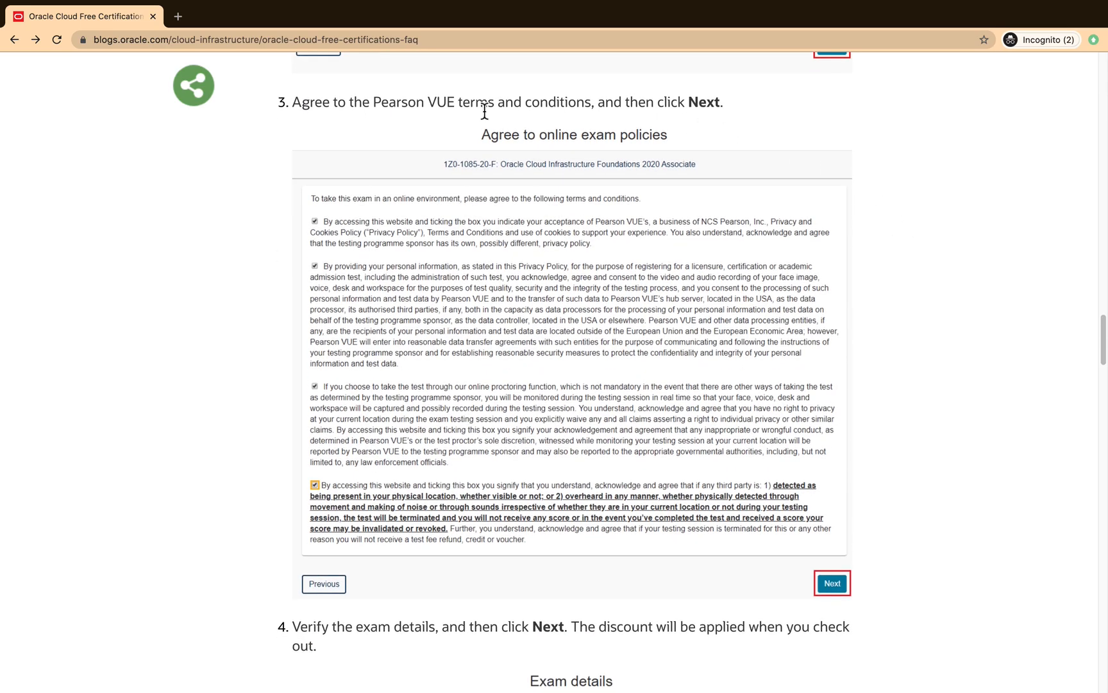
scroll(1002, 387, down, 3)
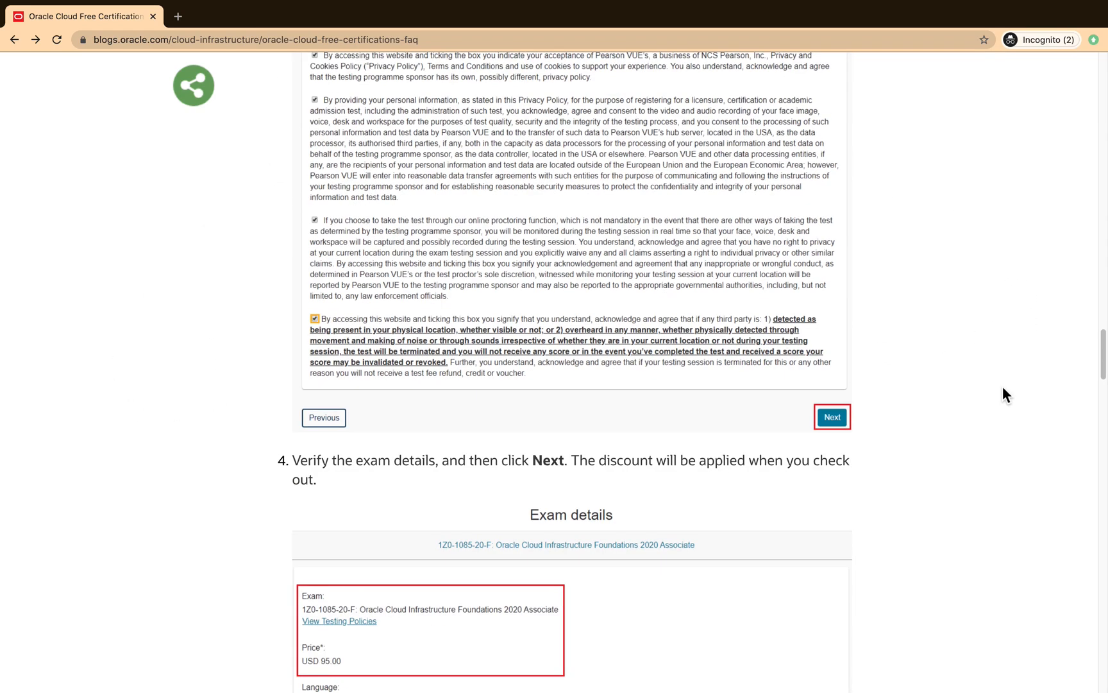
scroll(1002, 386, down, 2)
scroll(1016, 372, down, 2)
scroll(1016, 373, down, 2)
scroll(1016, 372, down, 1)
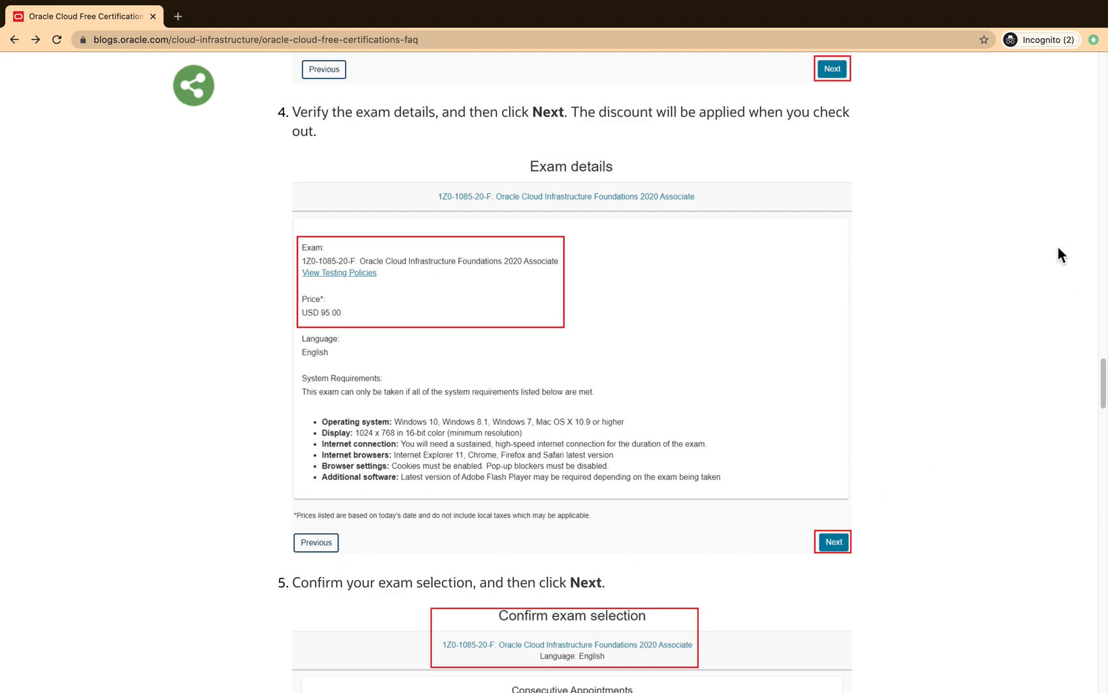
scroll(1057, 246, down, 3)
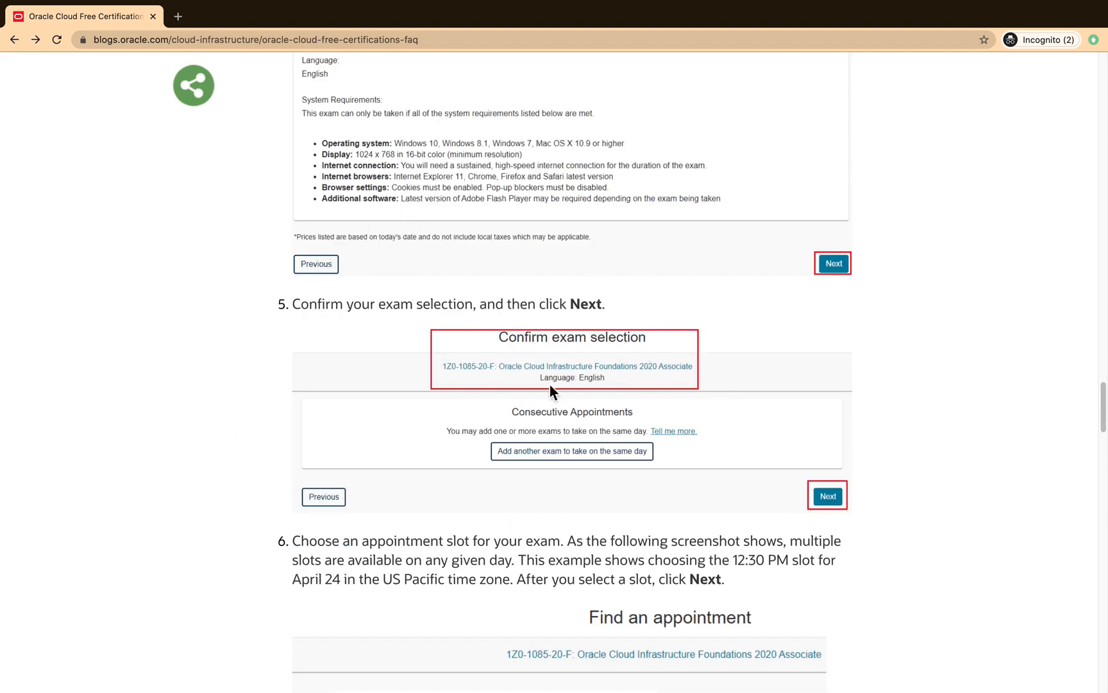
scroll(892, 333, down, 4)
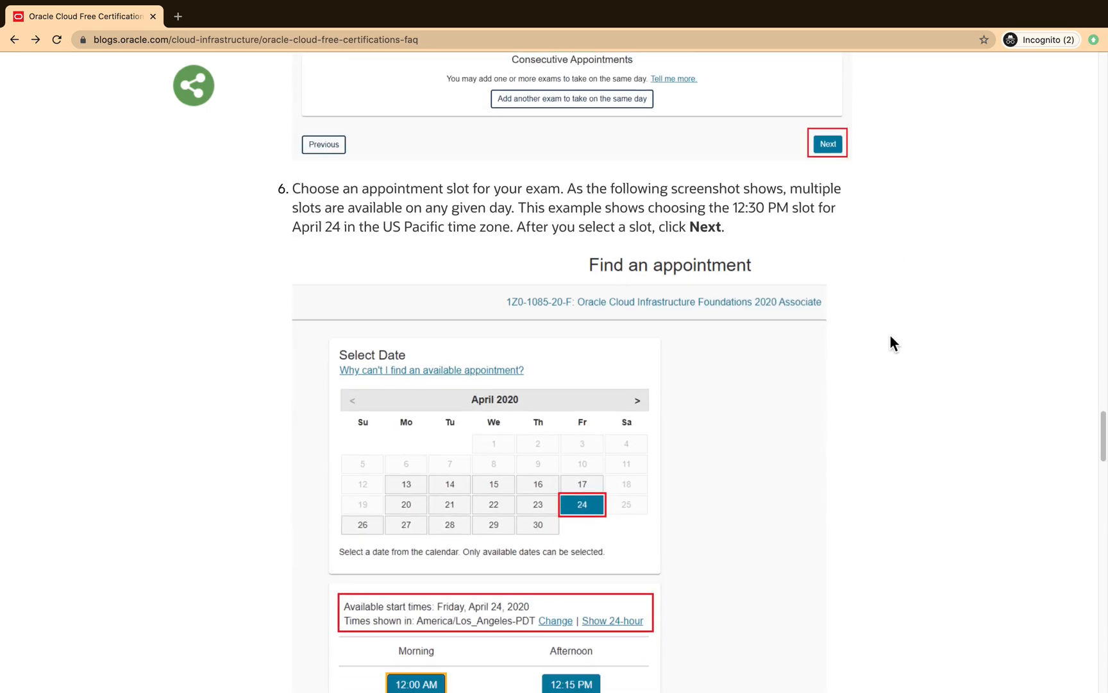
scroll(892, 342, down, 1)
scroll(892, 343, down, 2)
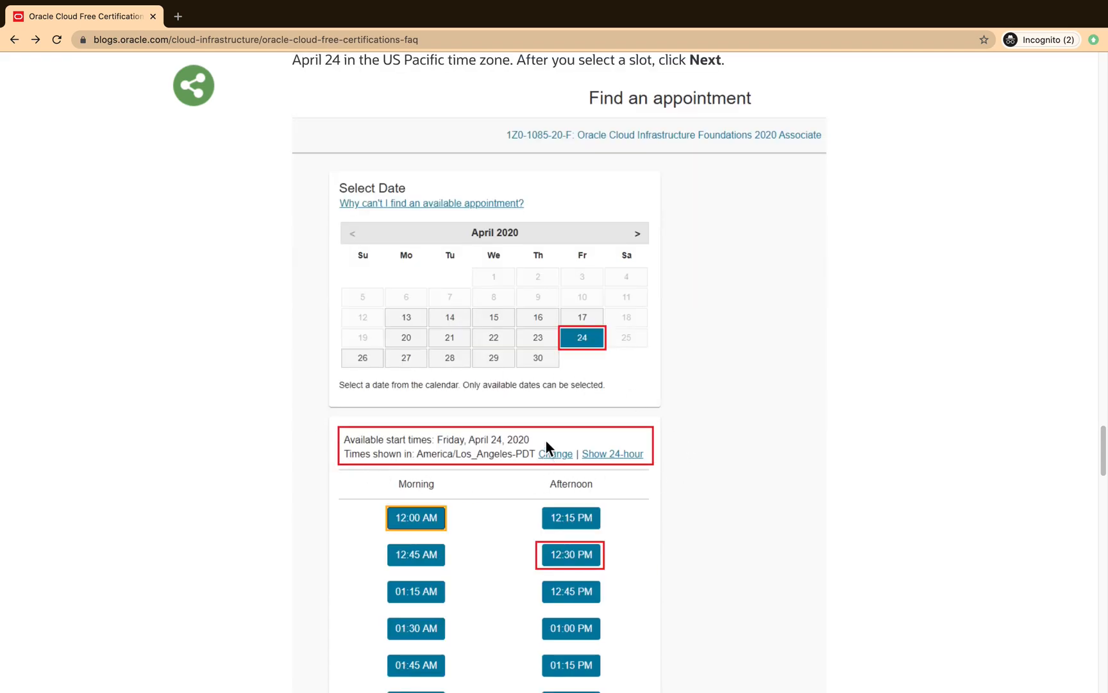
scroll(482, 417, down, 1)
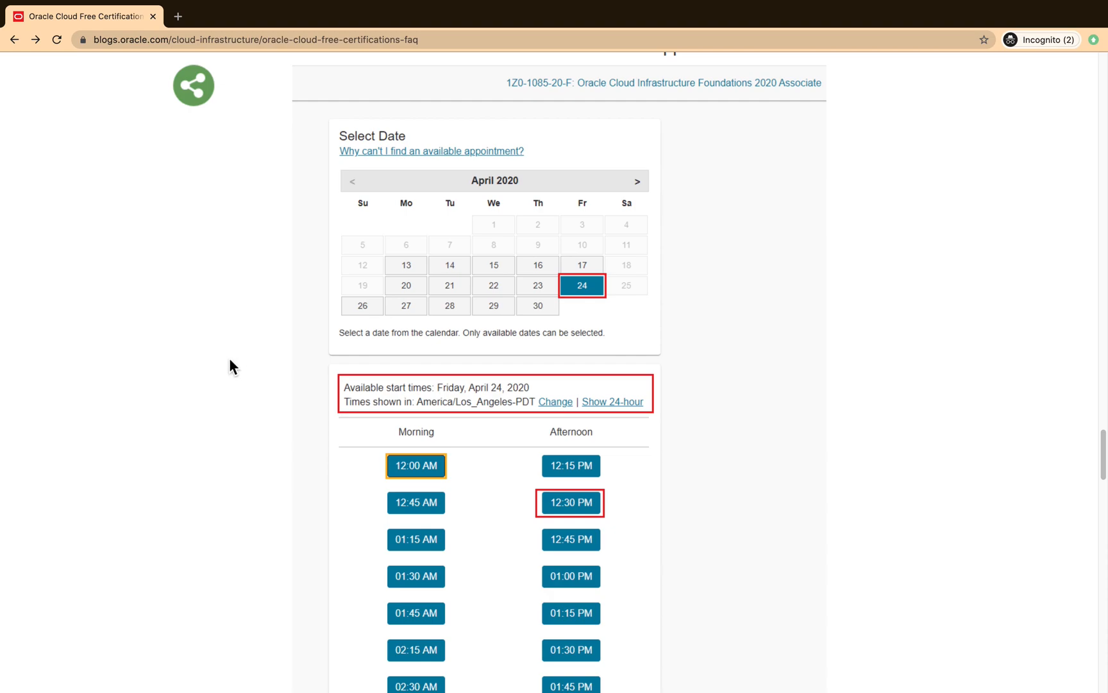
scroll(242, 344, down, 6)
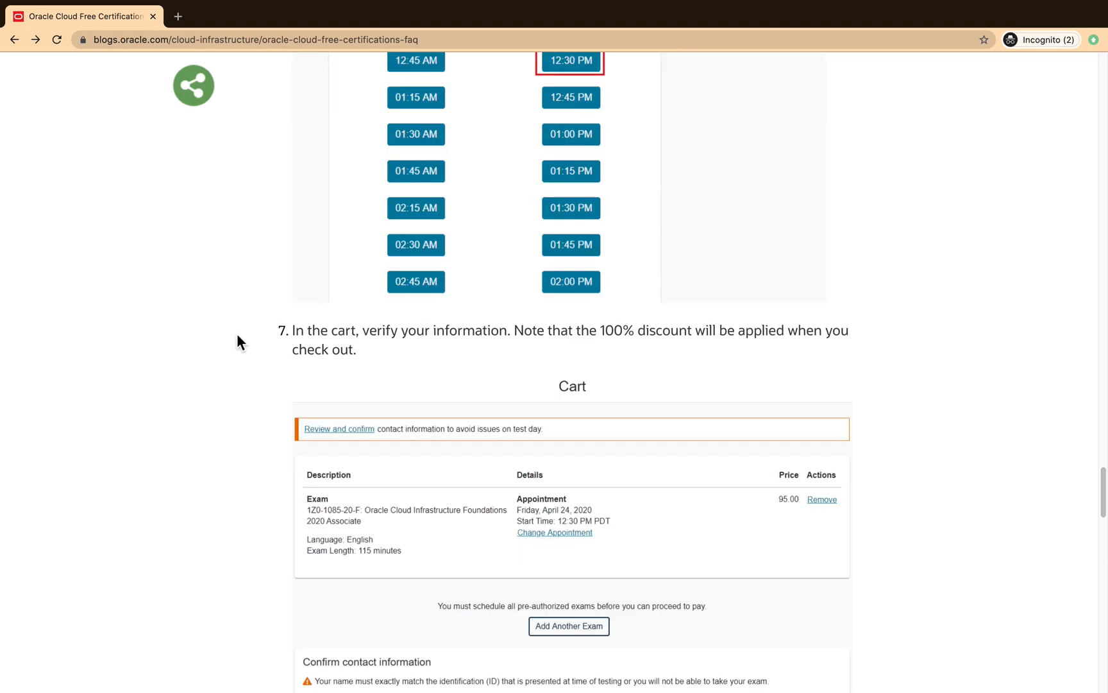
scroll(243, 333, down, 2)
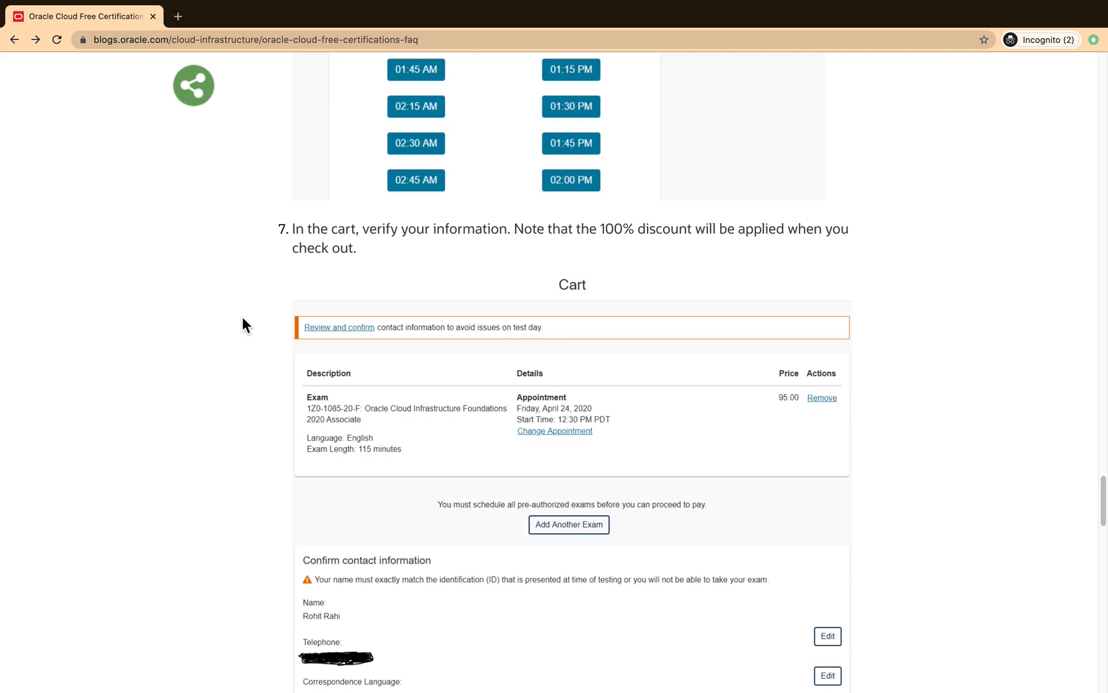
scroll(241, 317, down, 3)
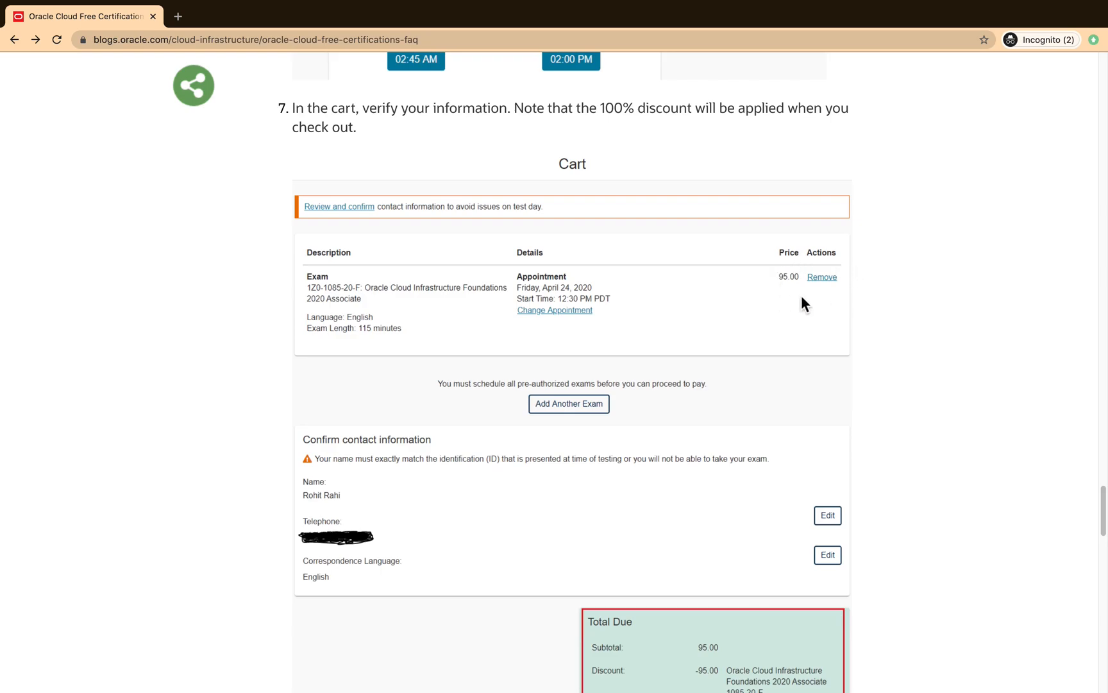
scroll(828, 306, down, 3)
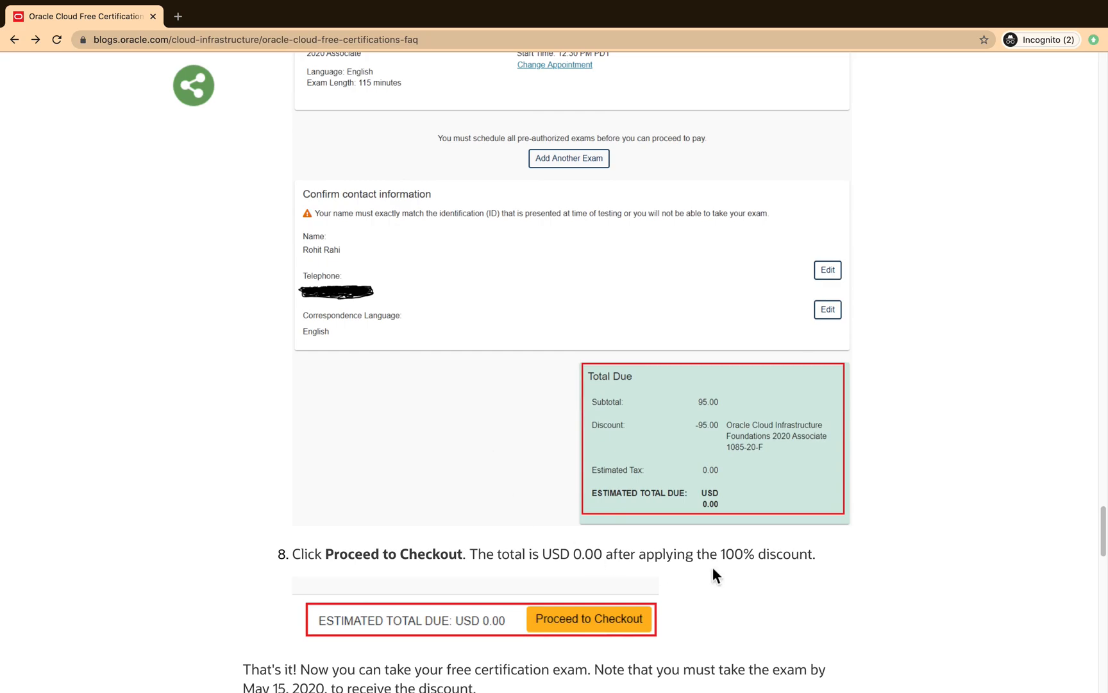
scroll(896, 359, down, 3)
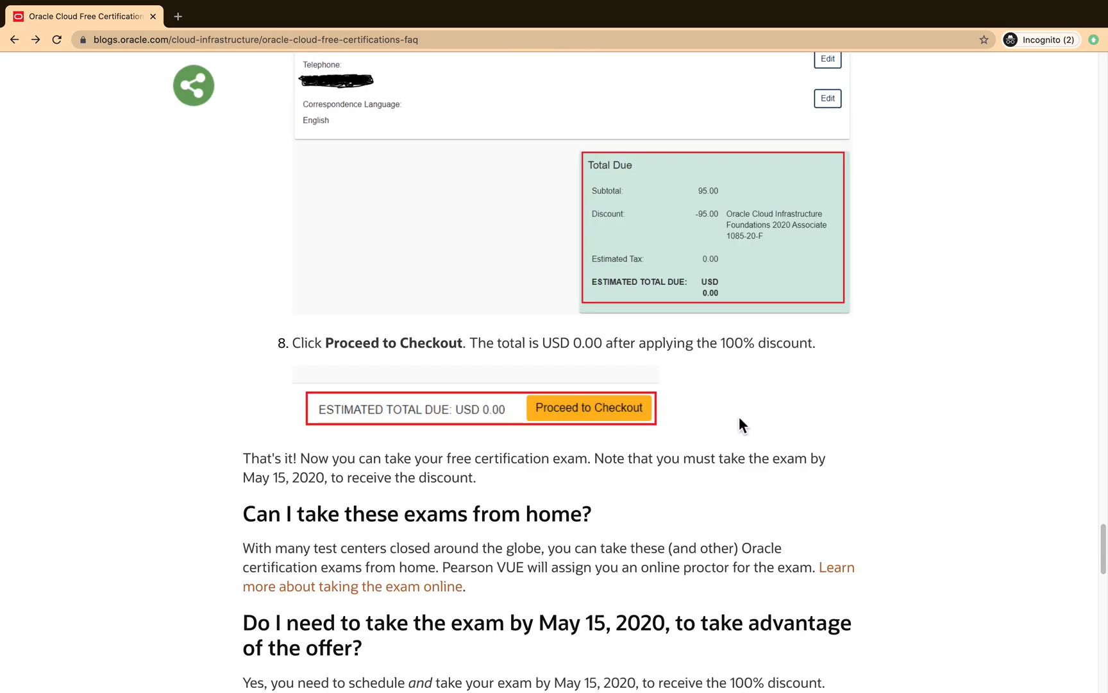
scroll(1011, 346, down, 3)
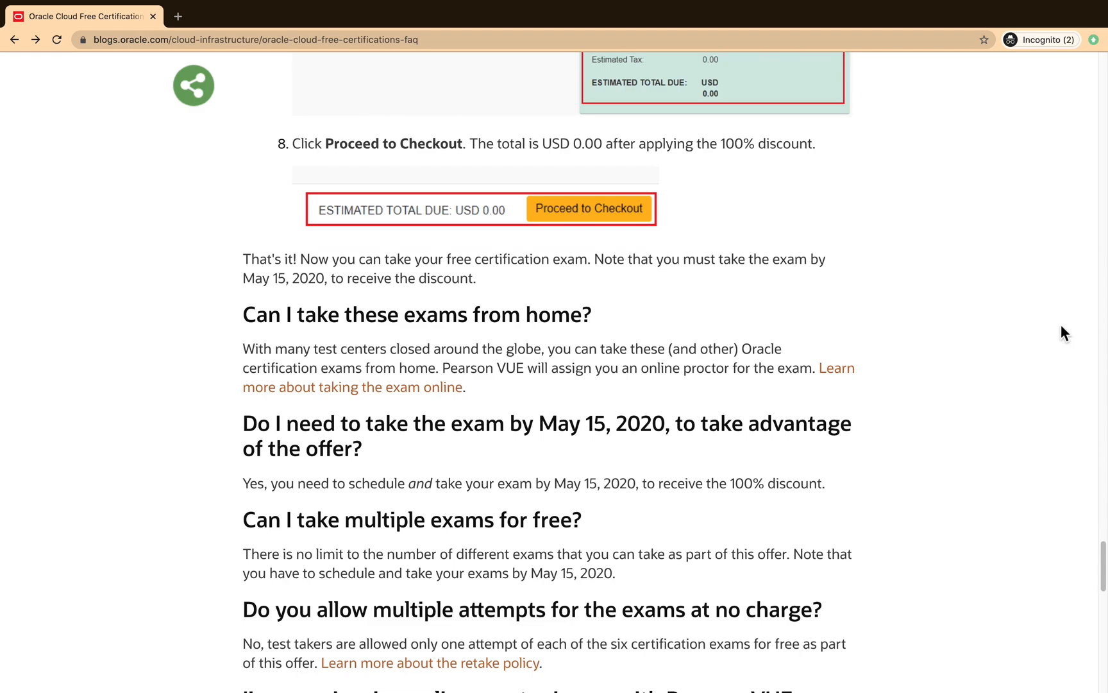
scroll(1024, 302, down, 2)
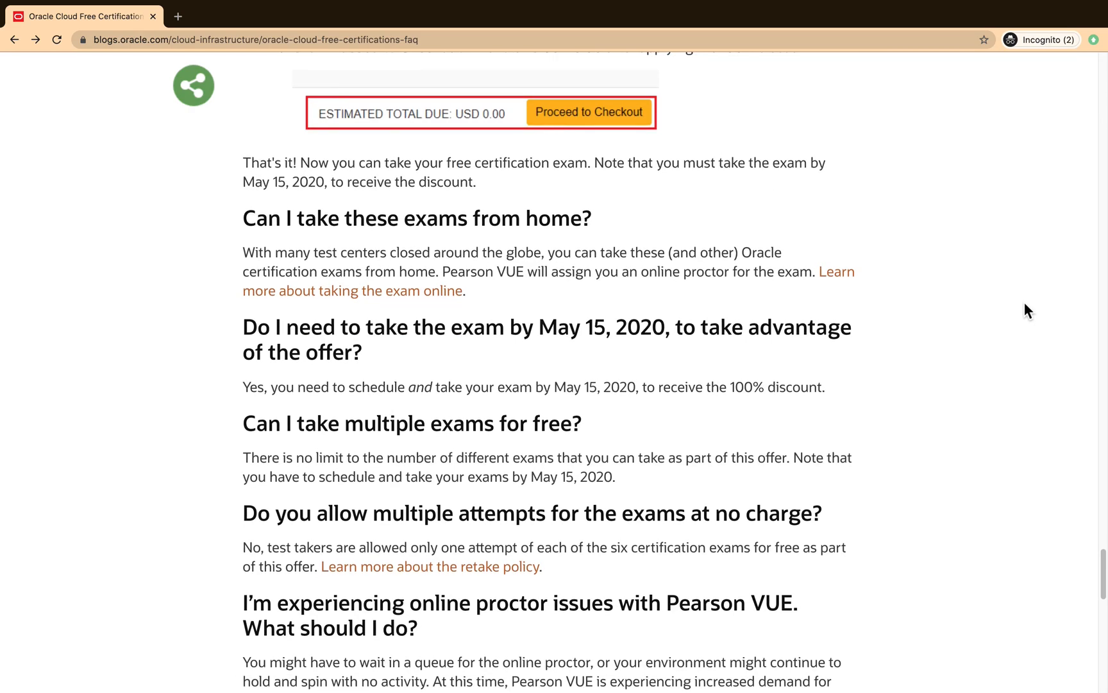
scroll(1025, 303, up, 1)
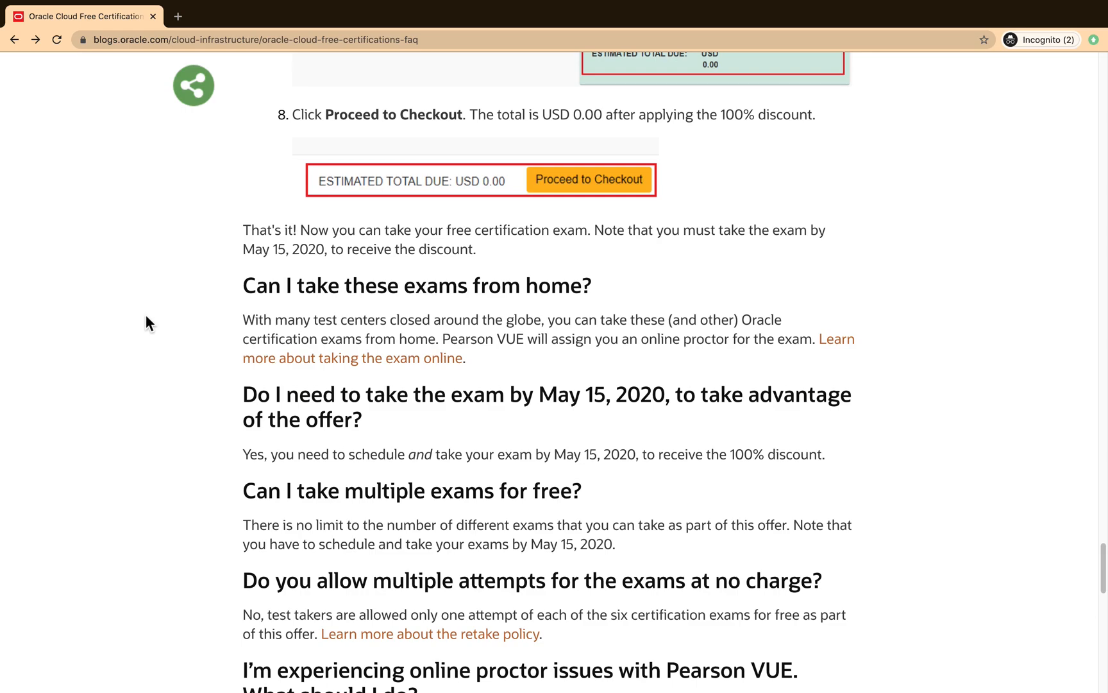
scroll(145, 322, down, 1)
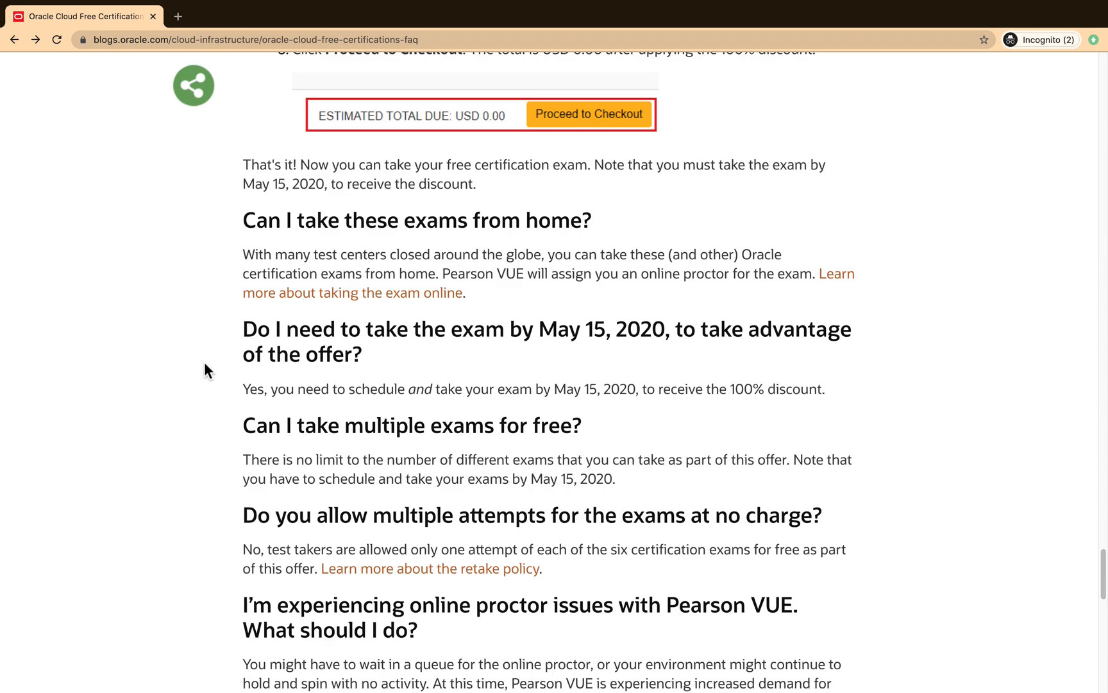
scroll(205, 362, down, 1)
scroll(205, 362, down, 1)
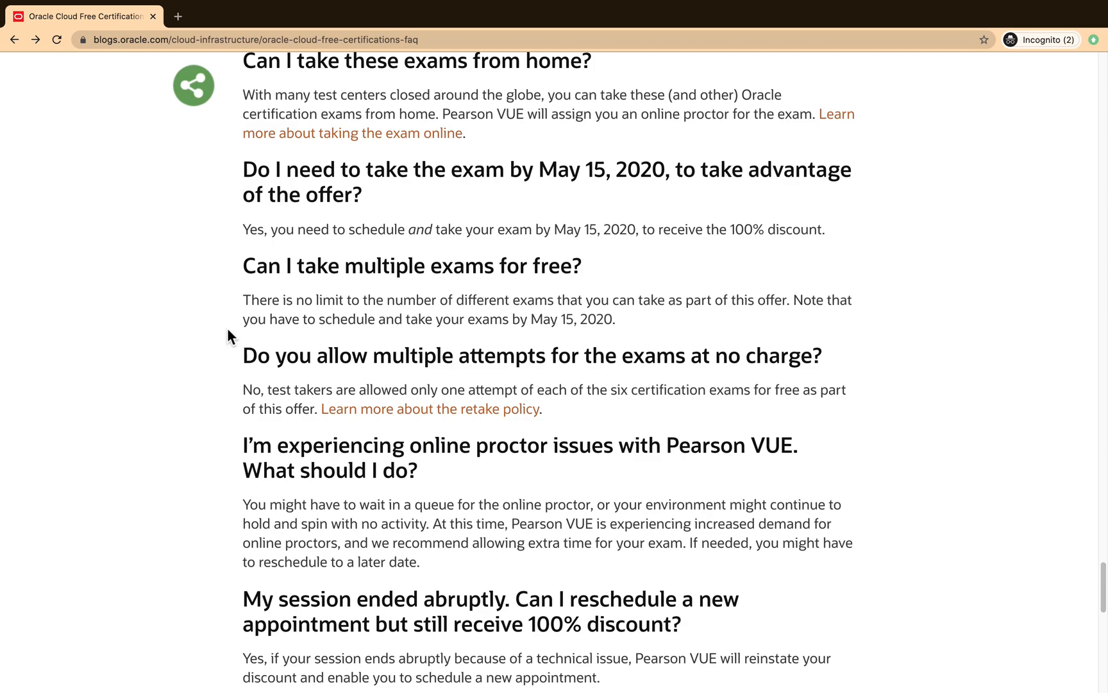
scroll(227, 328, down, 1)
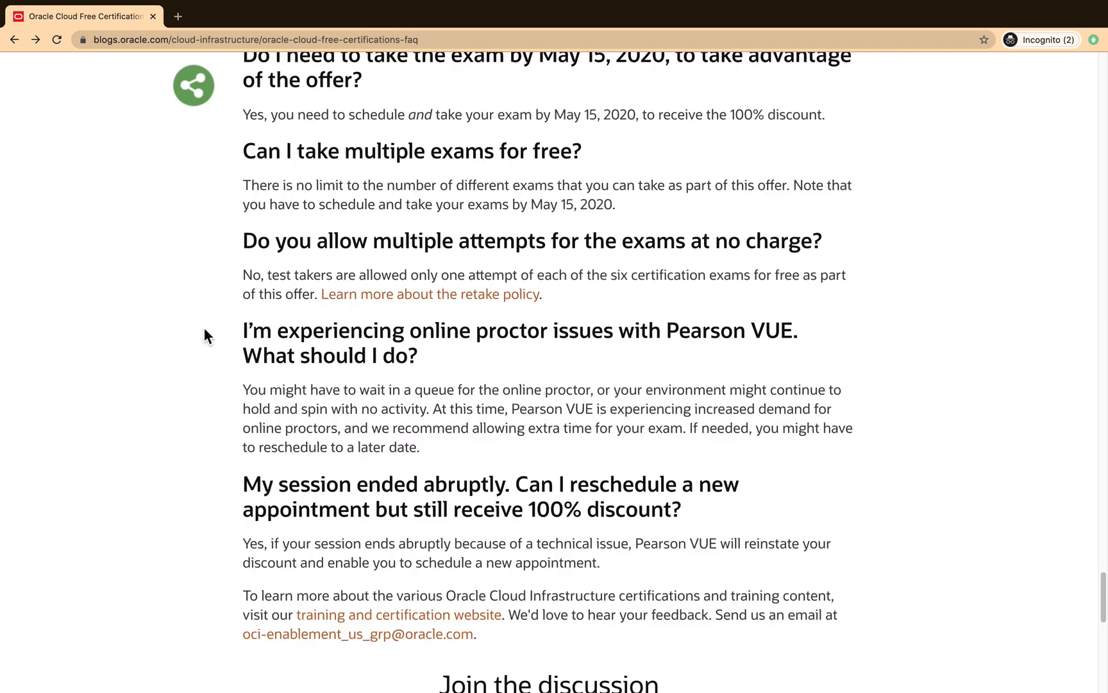
scroll(219, 325, down, 1)
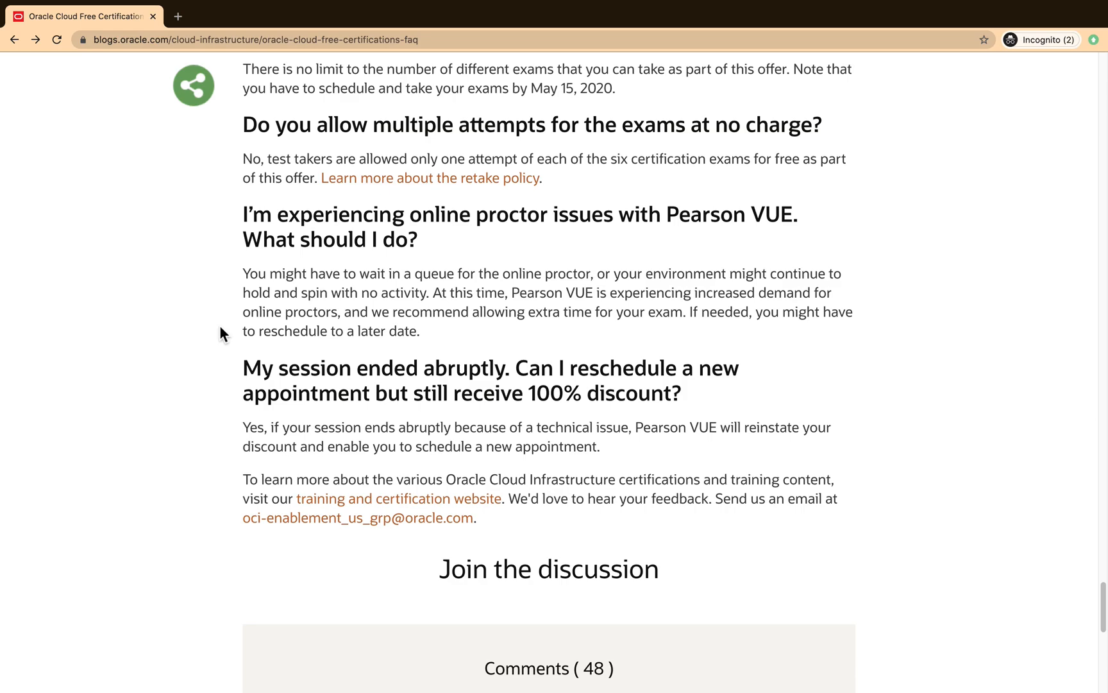
scroll(218, 326, up, 5)
scroll(218, 326, up, 8)
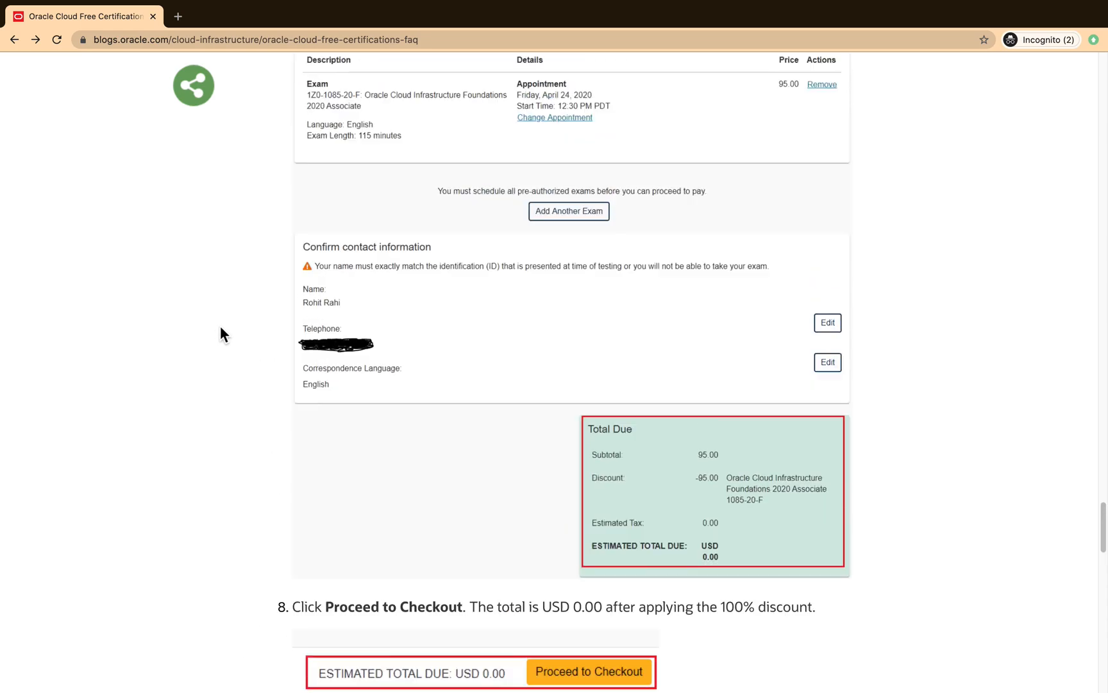
scroll(220, 325, up, 3)
scroll(220, 326, up, 3)
scroll(220, 325, up, 5)
scroll(220, 326, up, 4)
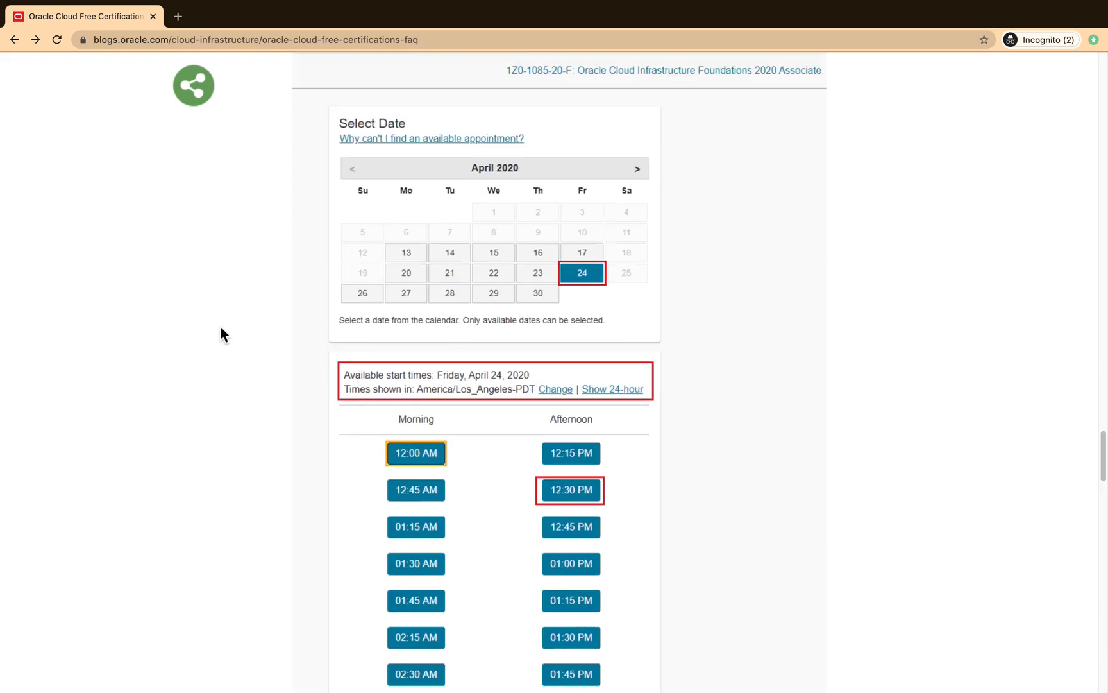
scroll(220, 326, up, 4)
scroll(220, 326, up, 4)
scroll(220, 325, up, 3)
scroll(220, 326, up, 3)
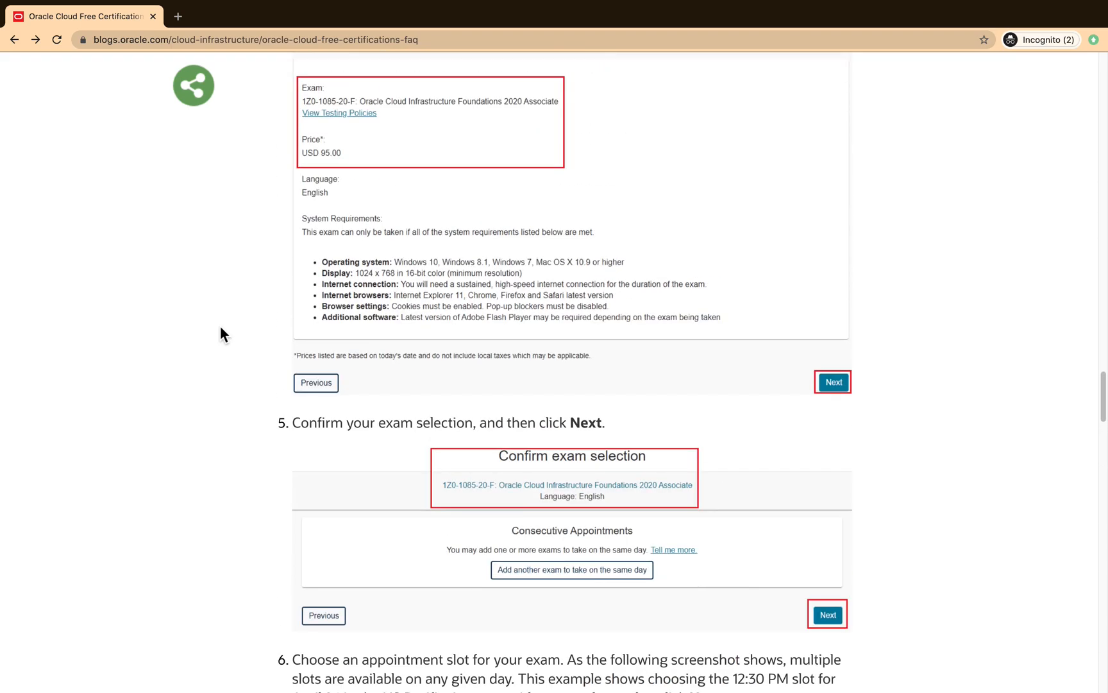
scroll(220, 326, up, 4)
scroll(220, 325, up, 5)
scroll(220, 326, up, 1)
scroll(208, 328, up, 4)
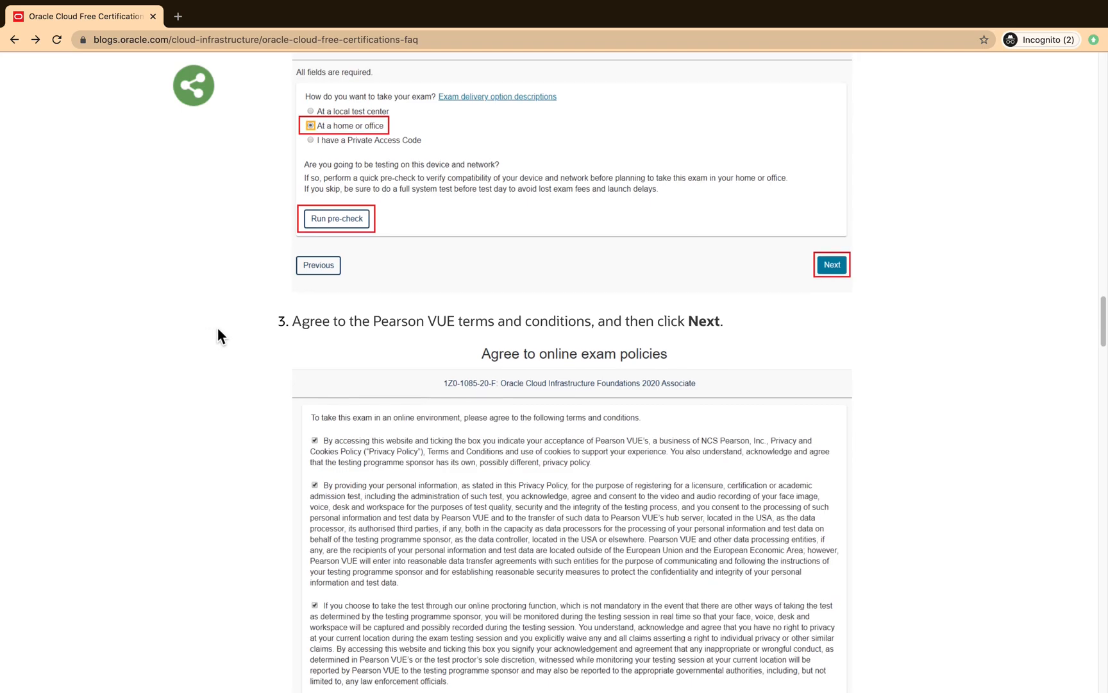
scroll(218, 328, up, 3)
scroll(229, 325, up, 4)
scroll(229, 326, up, 3)
scroll(229, 326, up, 3)
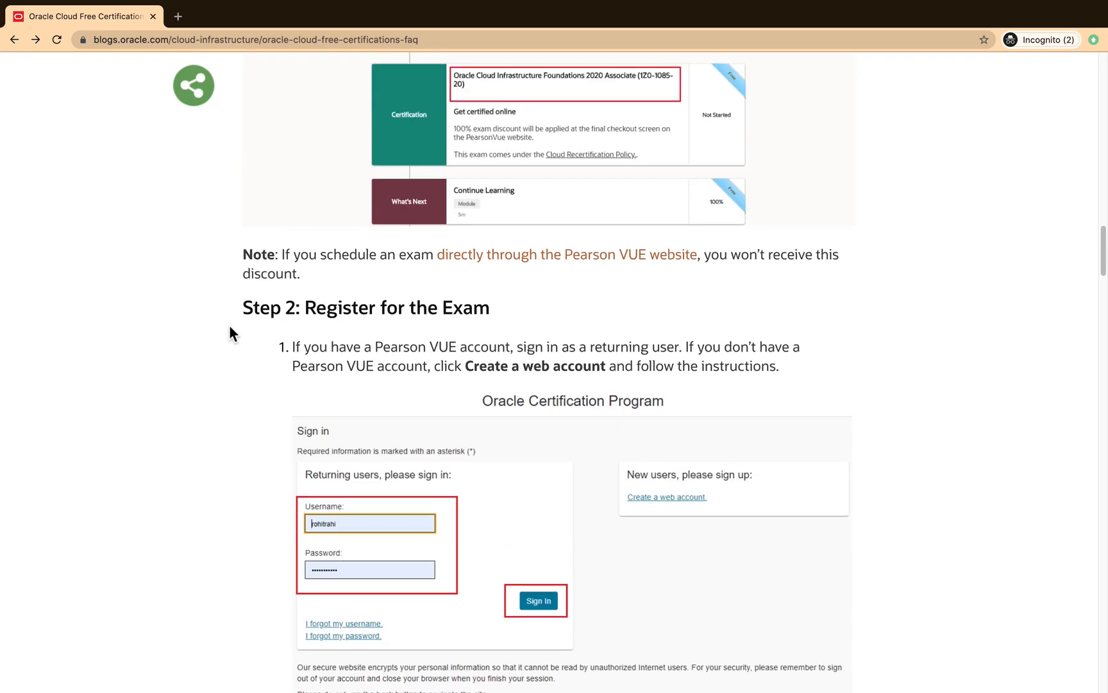
scroll(228, 326, up, 4)
scroll(229, 325, up, 4)
scroll(217, 322, up, 3)
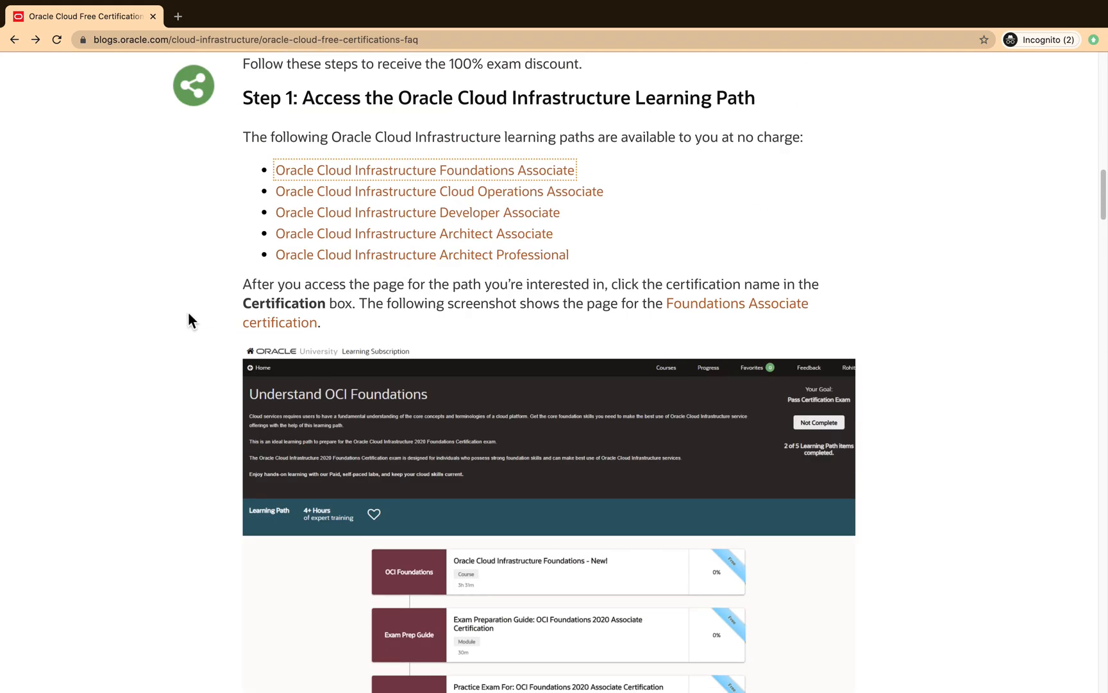
scroll(189, 311, up, 2)
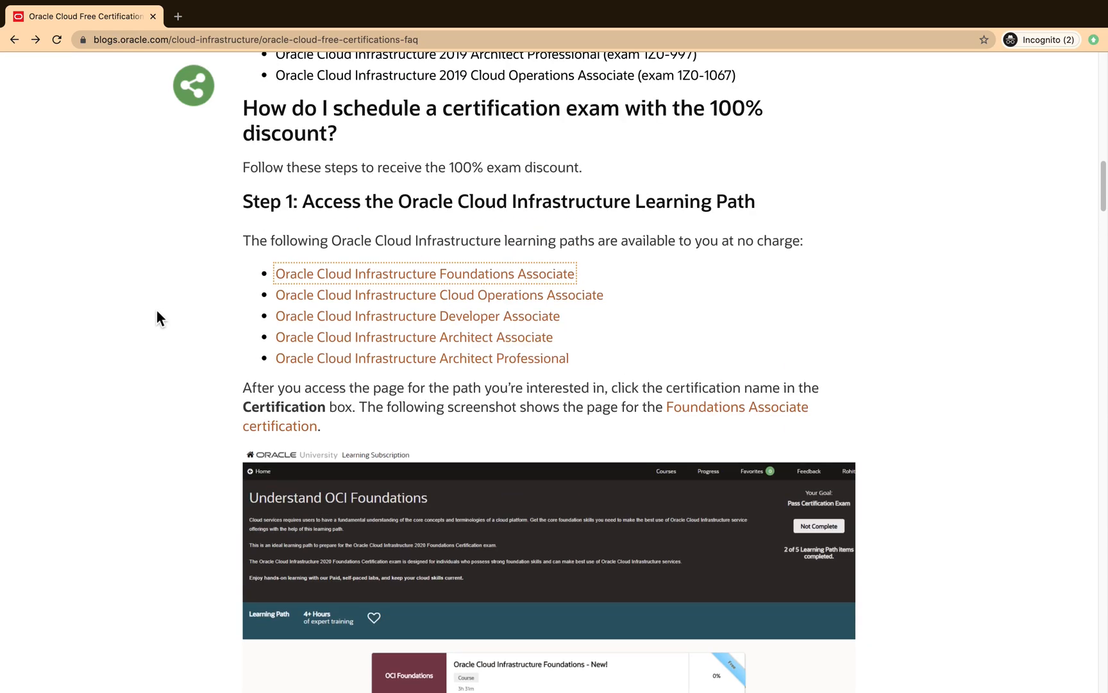